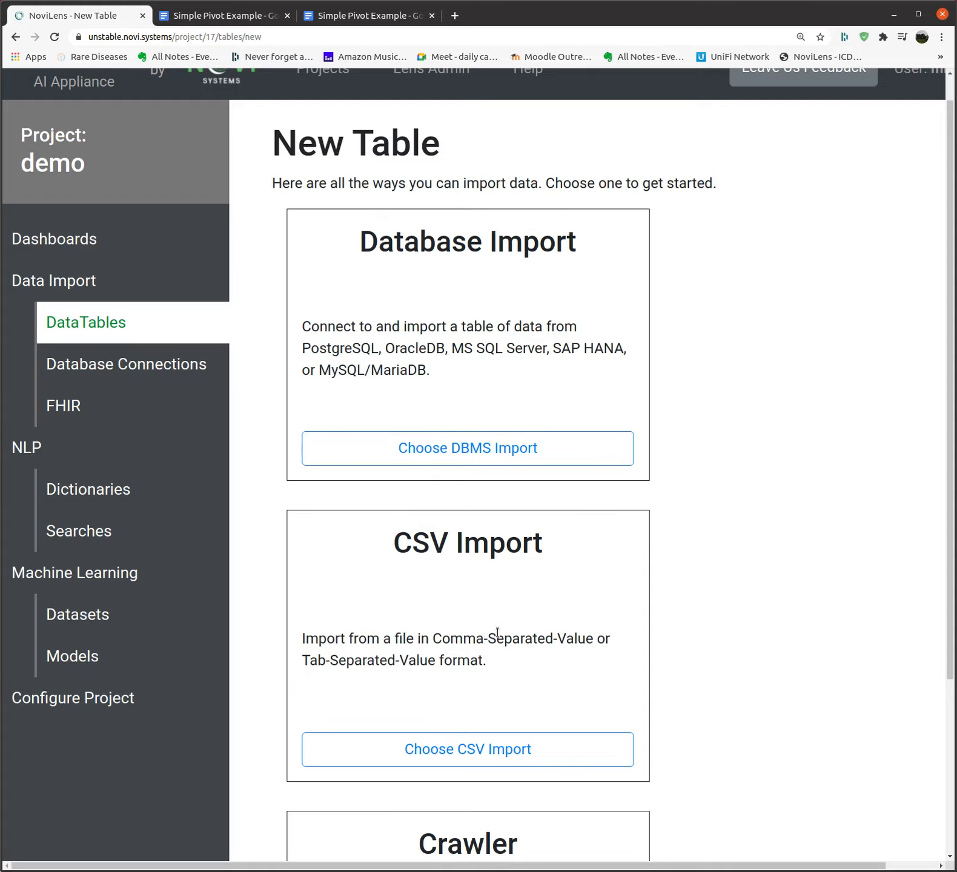
Scroll through the New Table page's Database Import, CSV Import and Crawler options
scroll(525, 642, "down", 3)
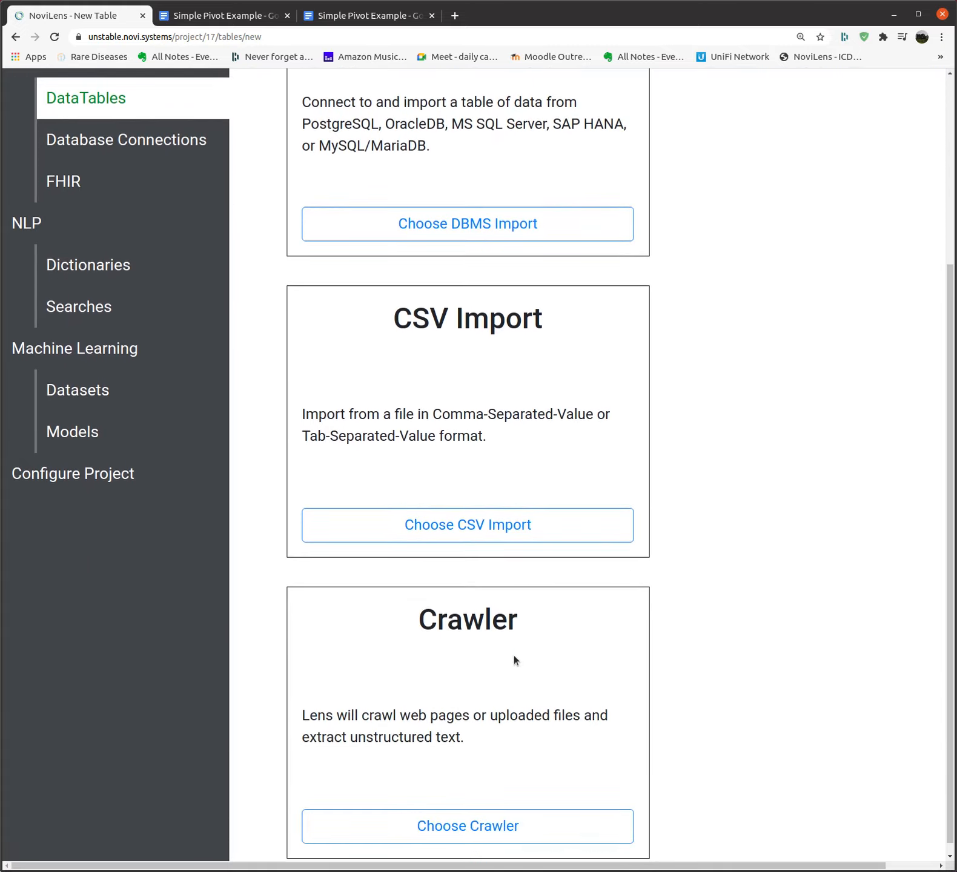
scroll(513, 655, "up", 1)
scroll(514, 656, "up", 1)
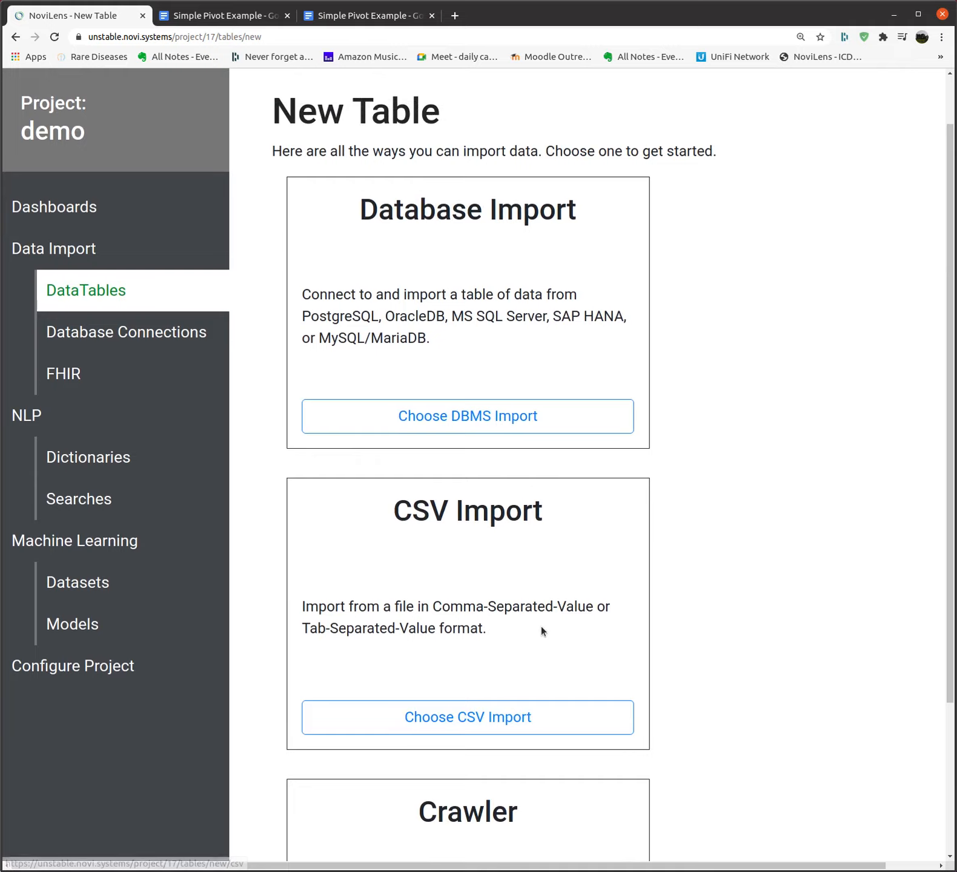
Begin a database import by adding a new datasource with the PostgreSQL backend
left_click(449, 422)
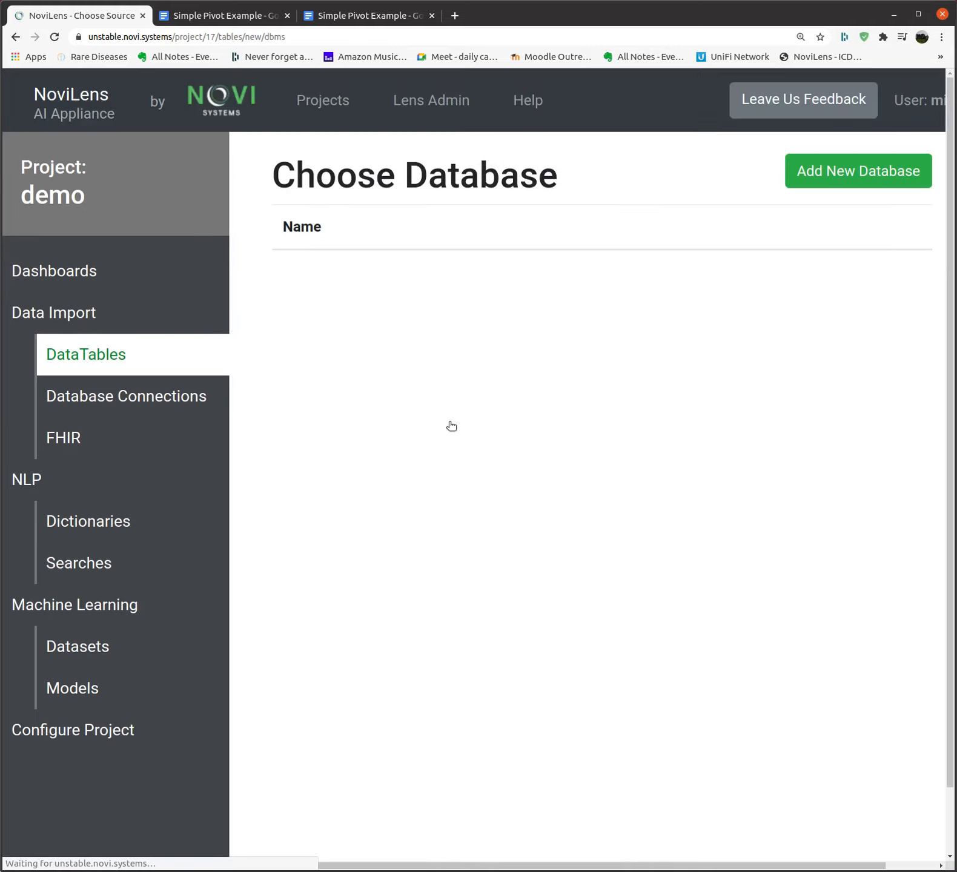
left_click(815, 172)
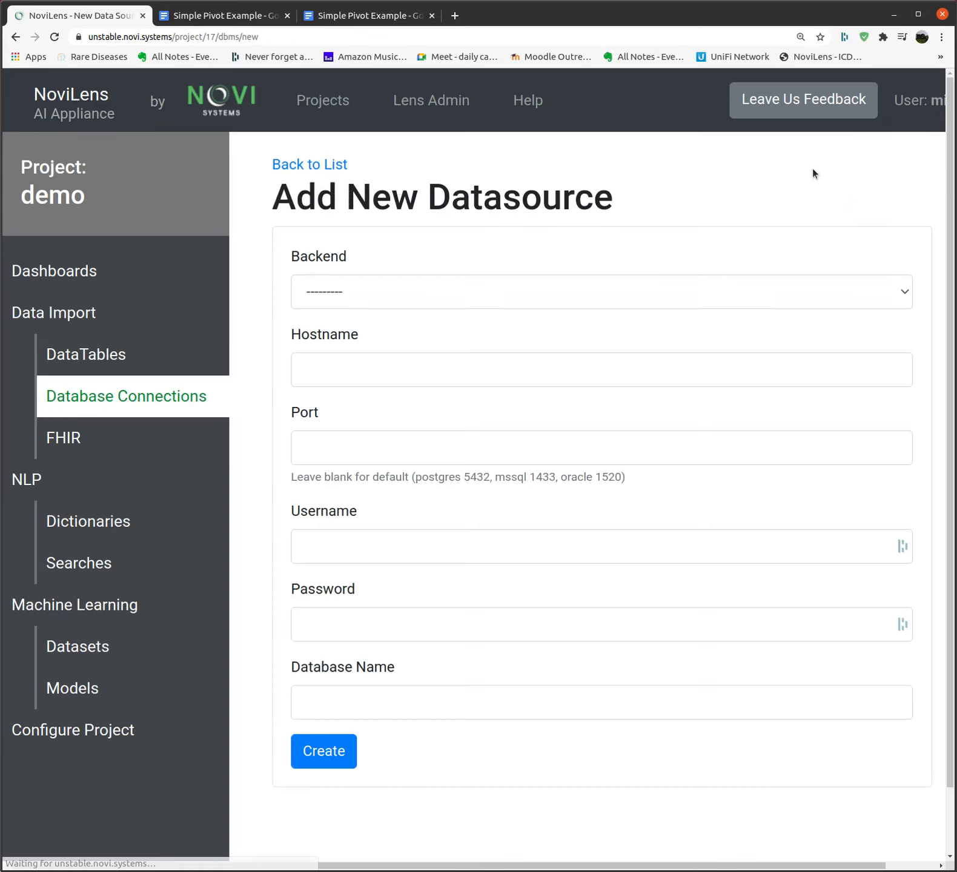
left_click(432, 284)
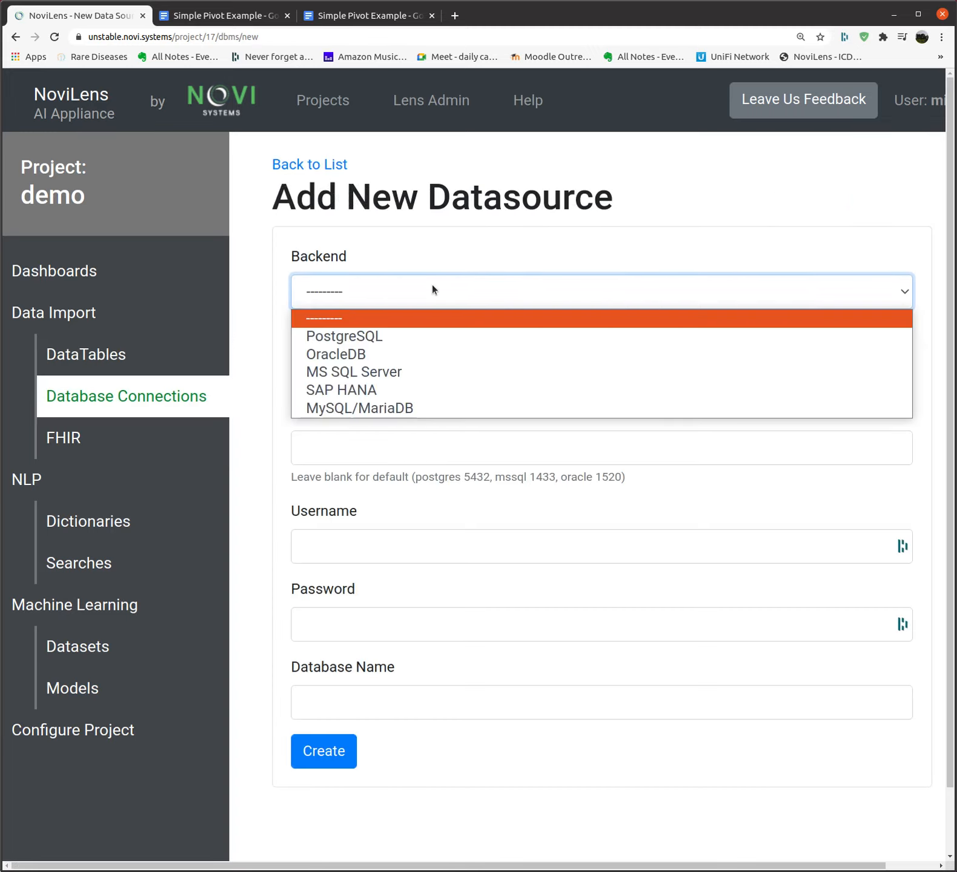
left_click(347, 340)
Enter hostname 10.0.1.186 and port 5432, correcting the mistyped port
left_click(365, 376)
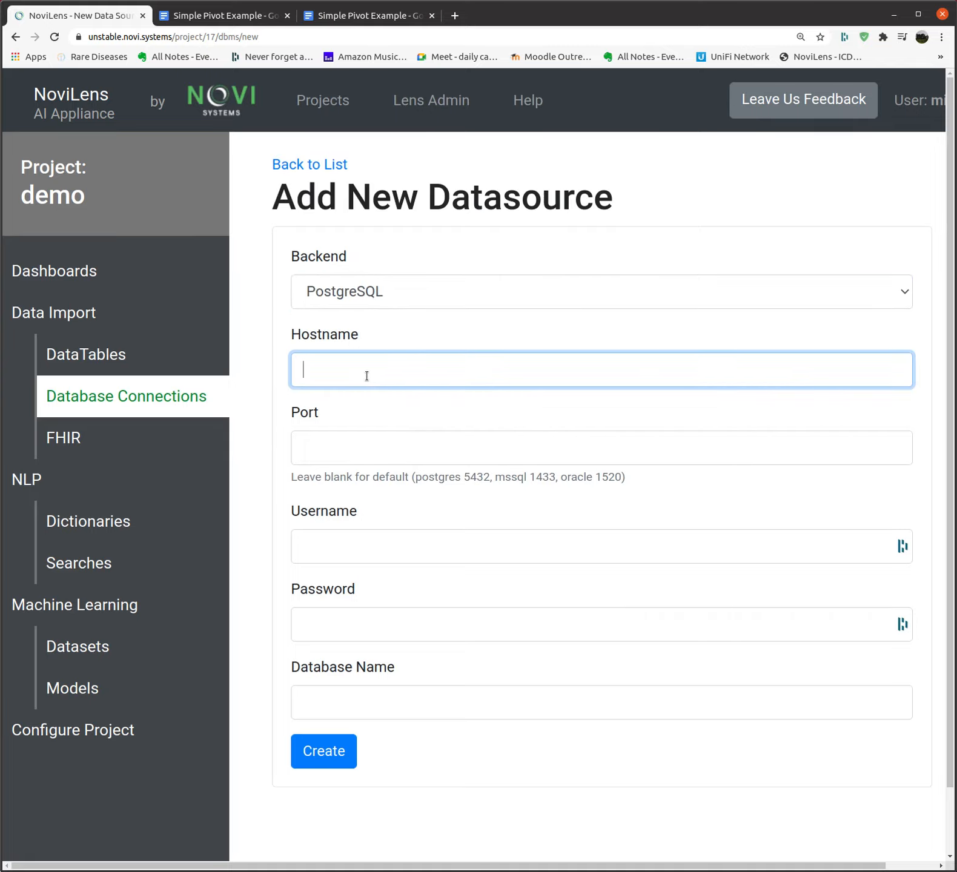
type("10.0.1.186")
left_click(401, 448)
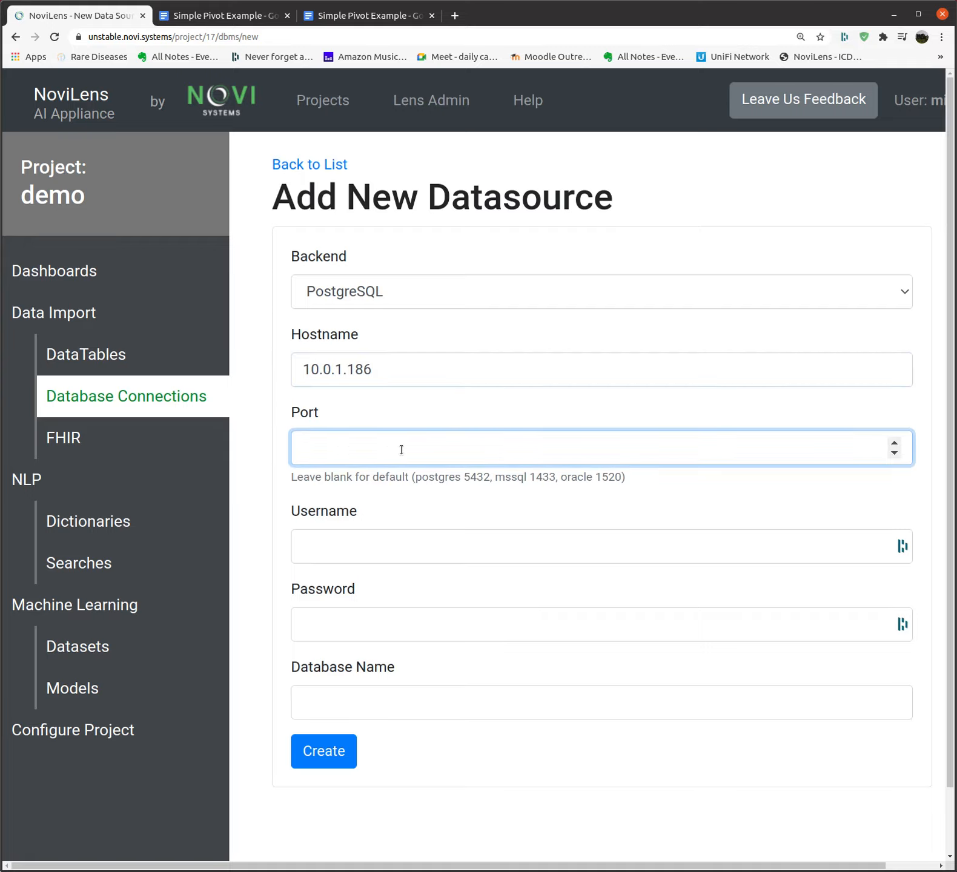
type("54532")
key("BackSpace")
key("BackSpace")
key("BackSpace")
type("32")
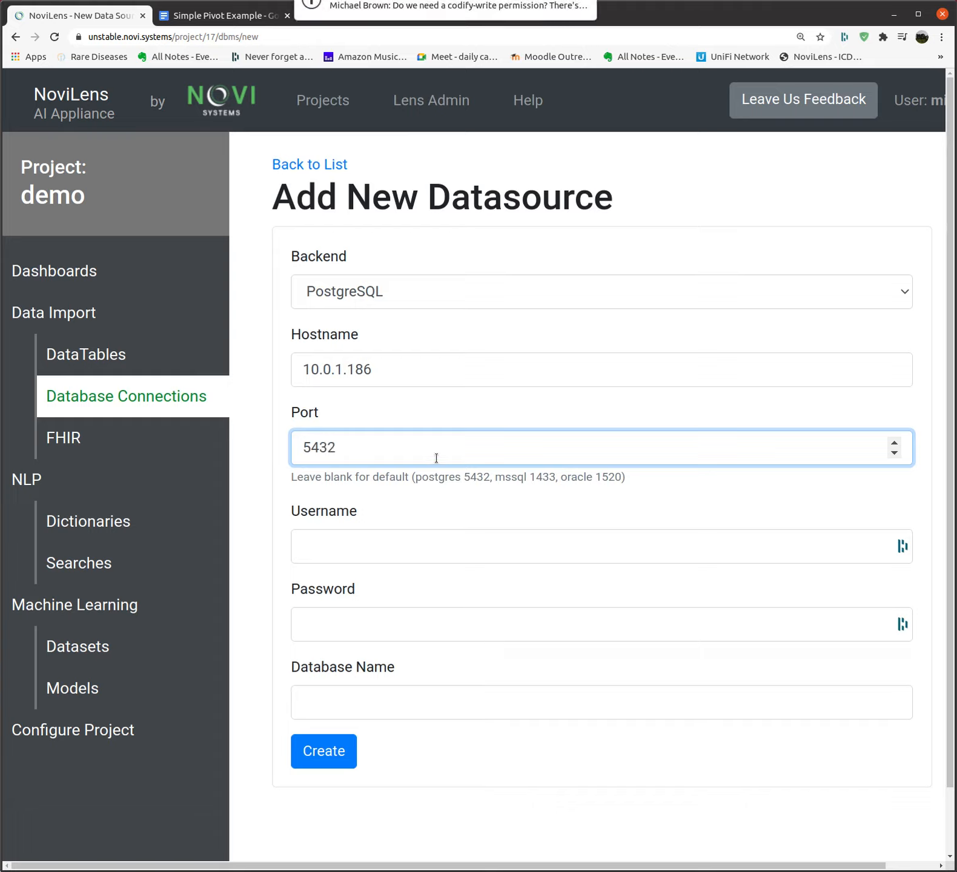
Fill credentials from a saved login, set database name fda, and create the datasource
left_click(435, 545)
left_click(412, 584)
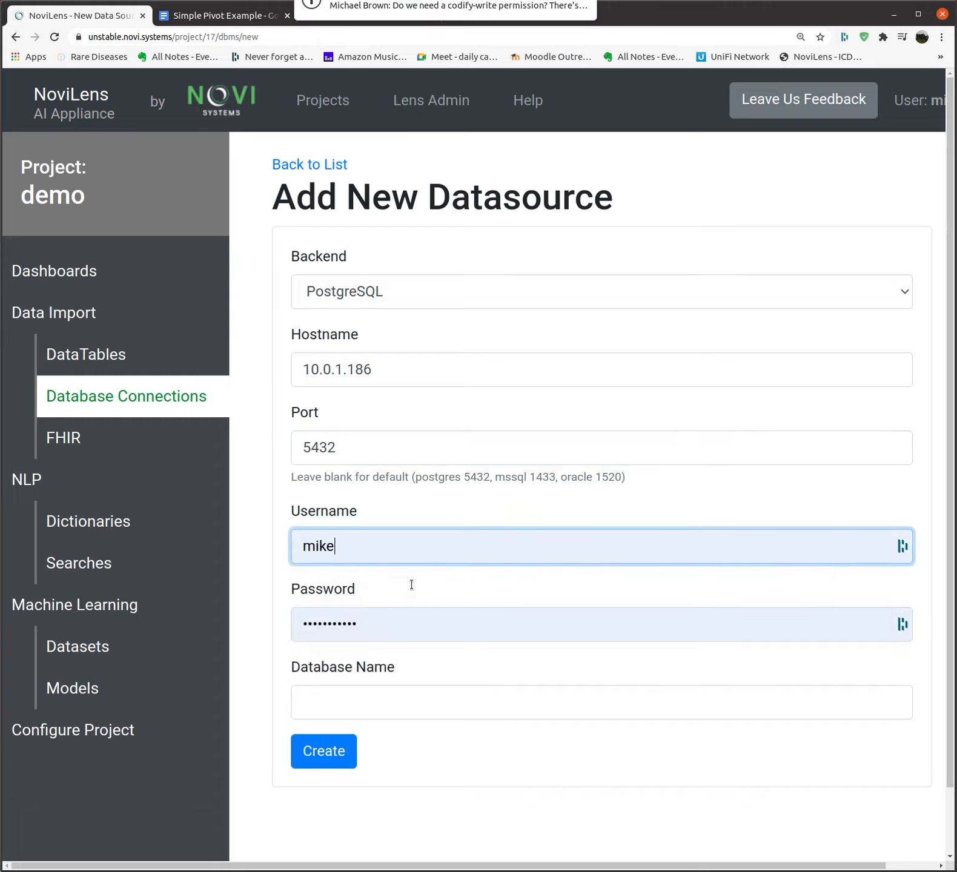
left_click(376, 700)
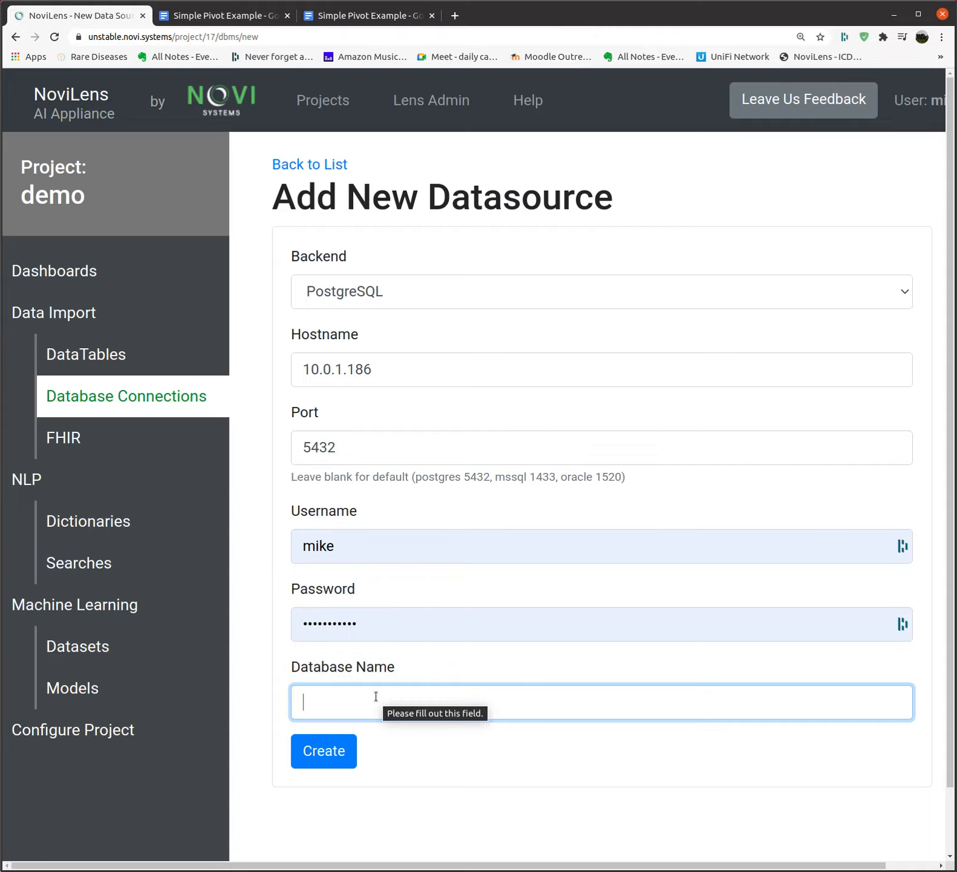
type("fda")
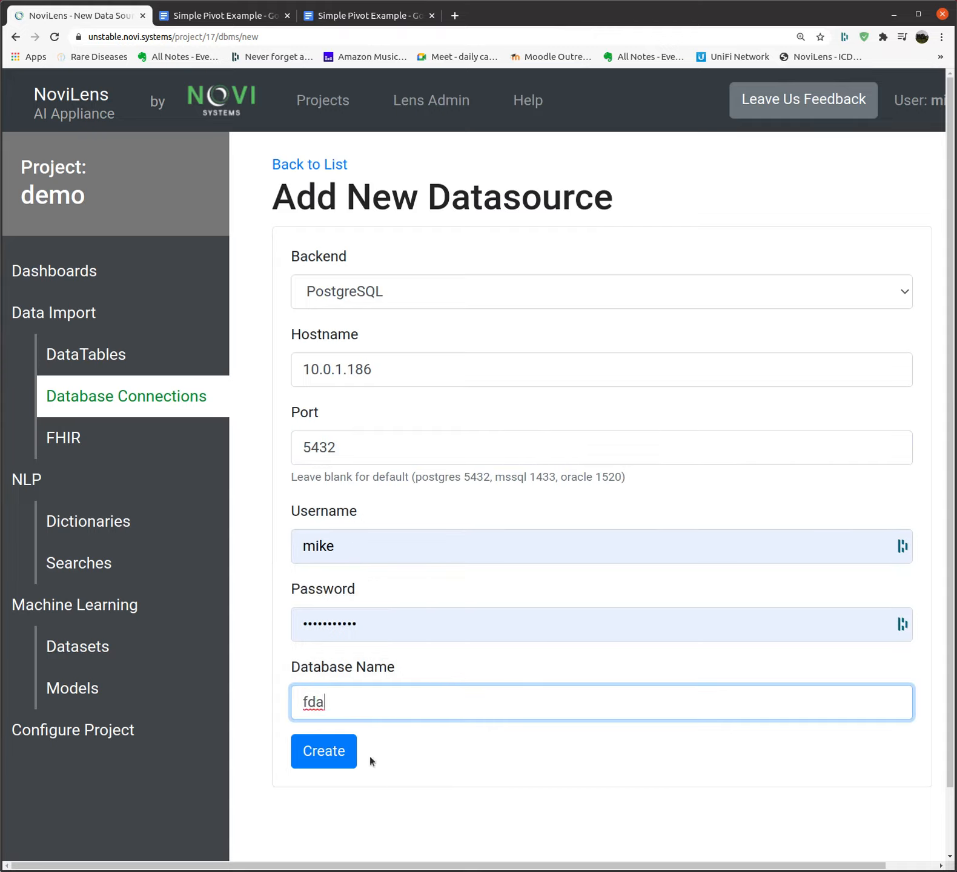
left_click(321, 754)
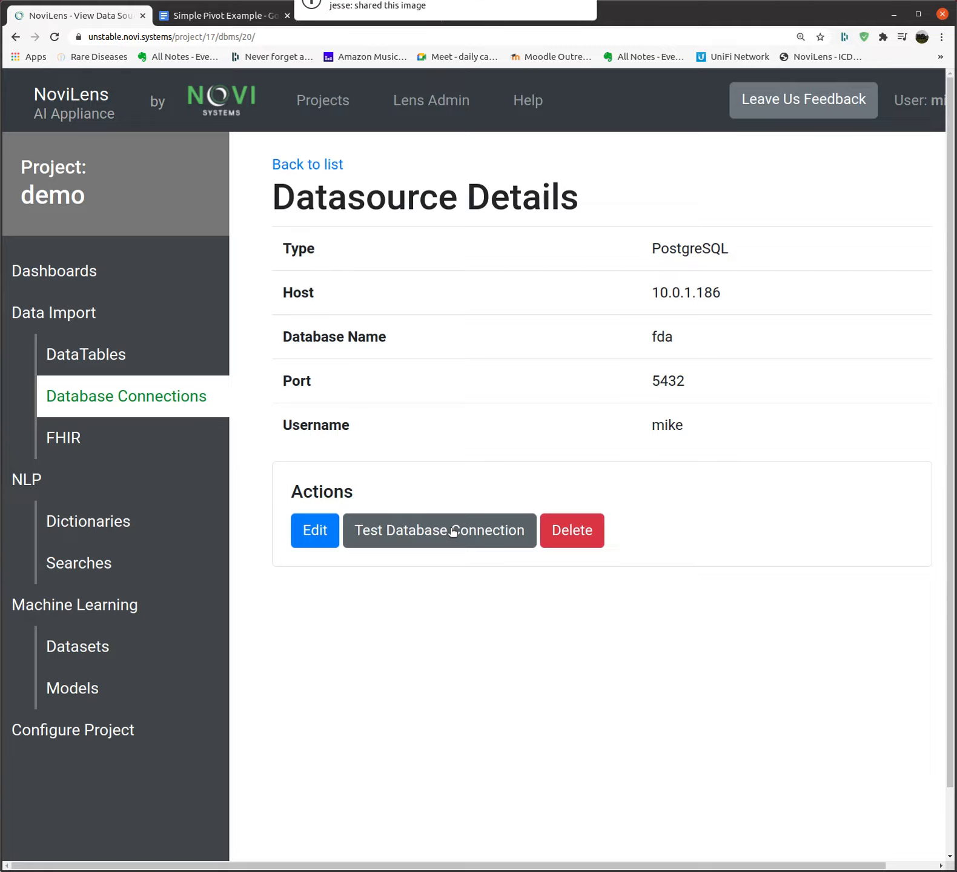
Test the fda datasource's connection to the remote database
left_click(452, 530)
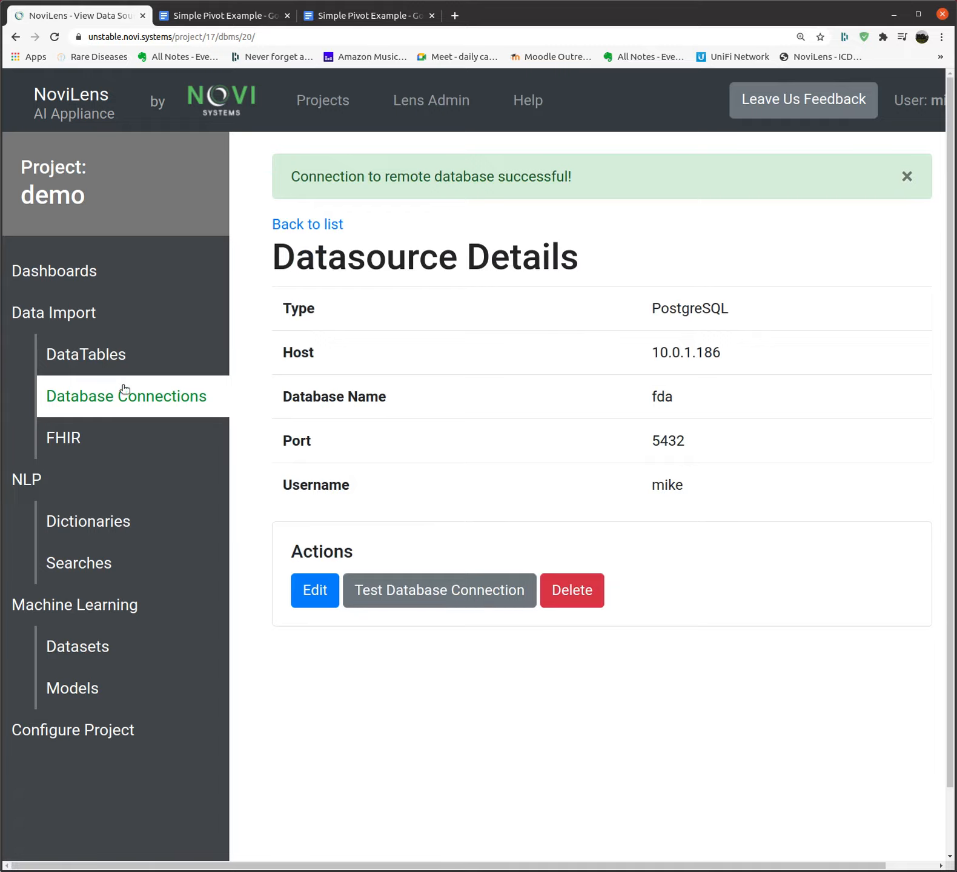
Start a new CSV-import table named demo1
left_click(97, 356)
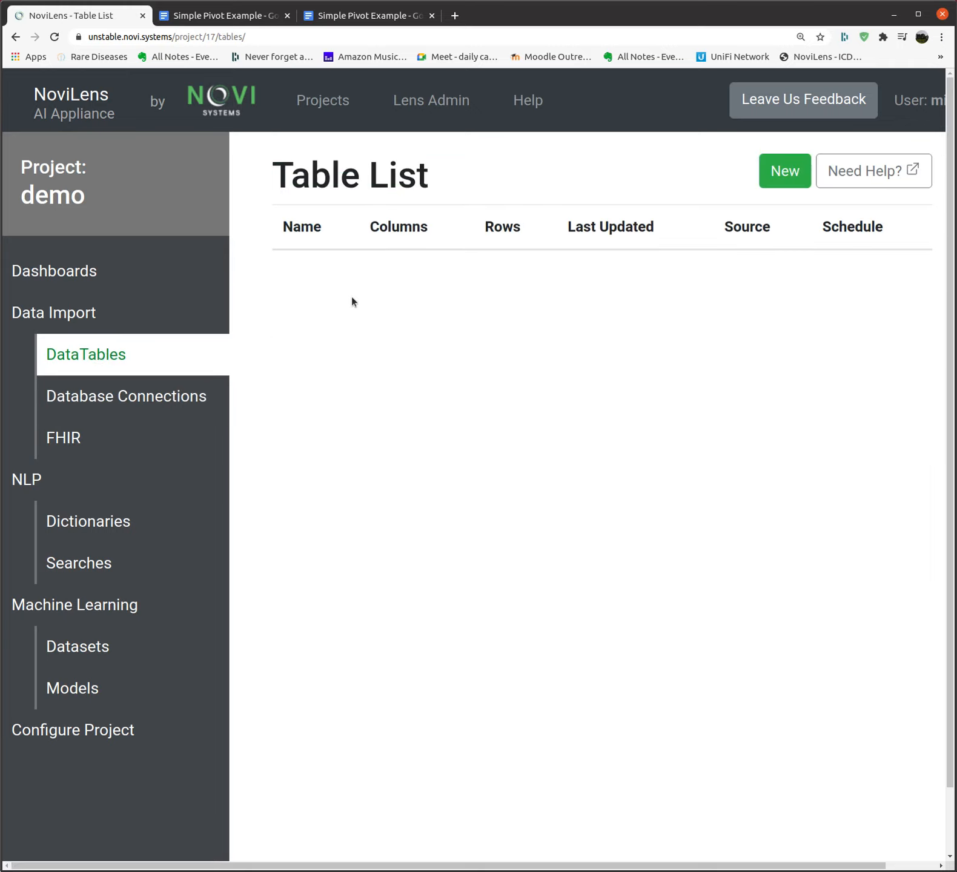
left_click(783, 178)
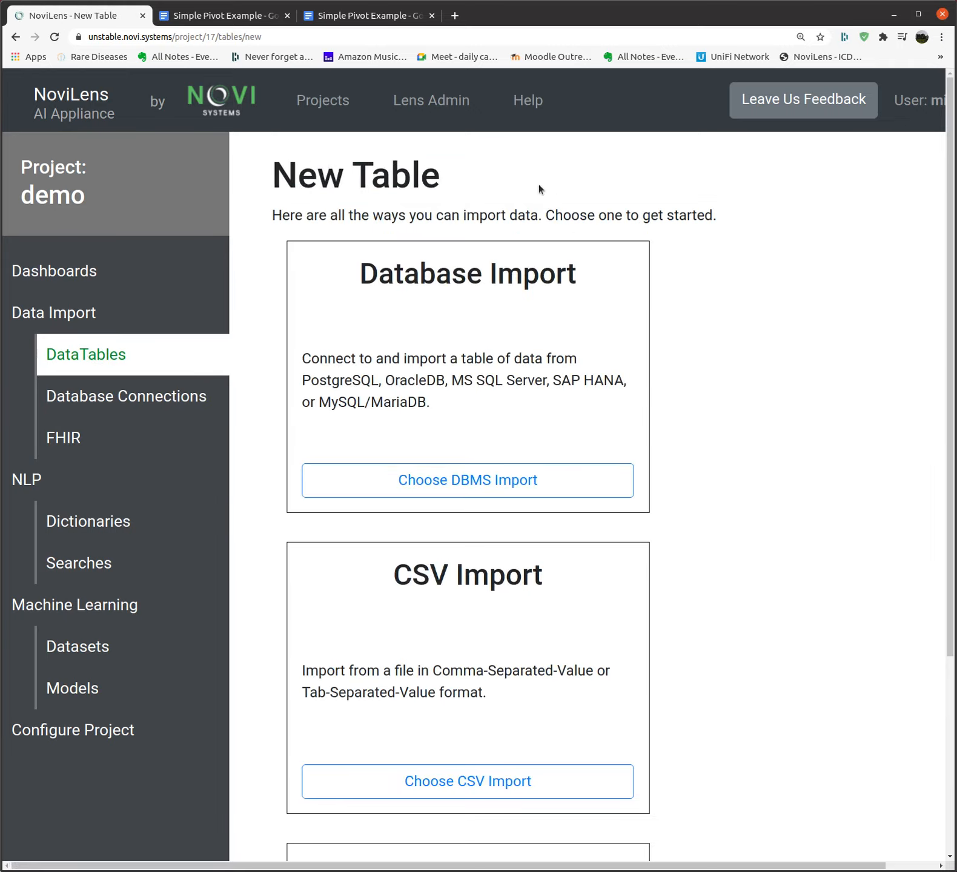
scroll(382, 702, "down", 1)
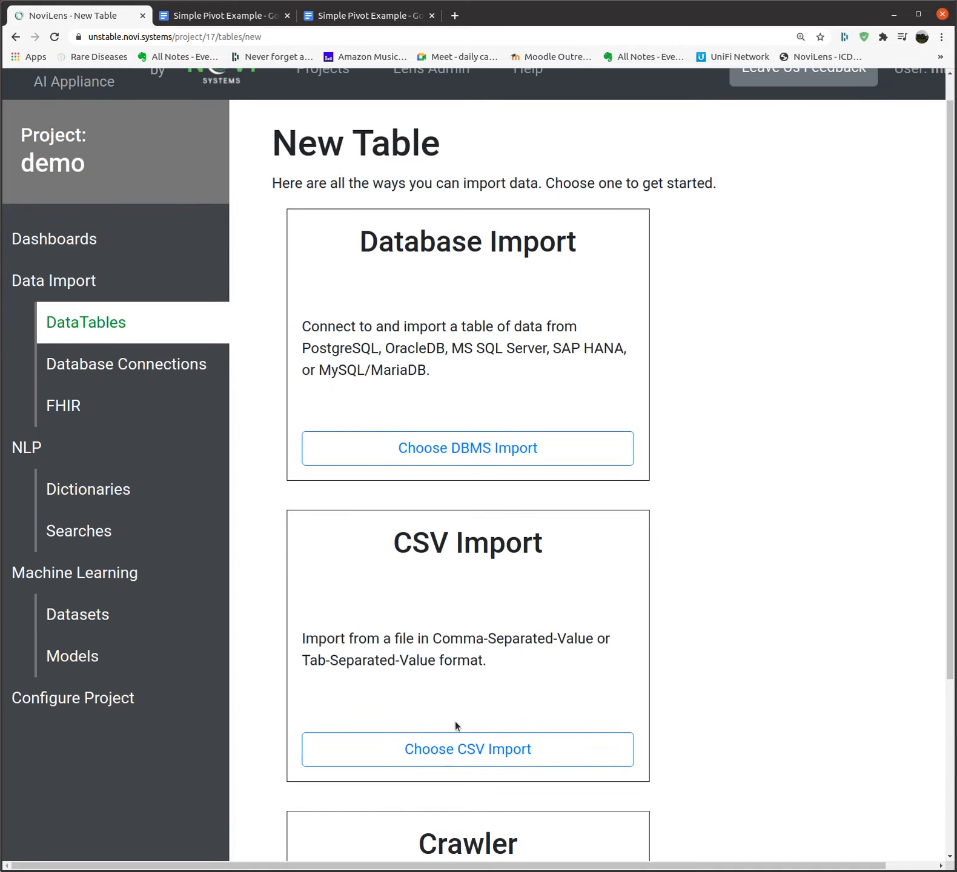
left_click(464, 750)
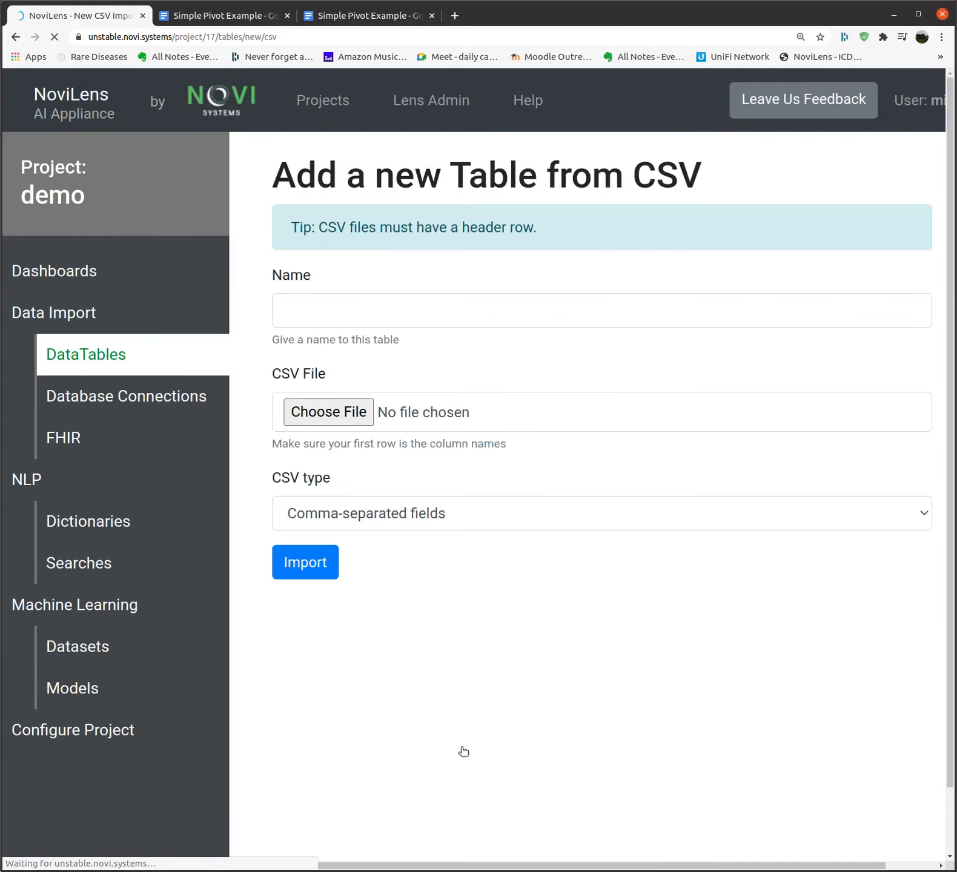
left_click(298, 312)
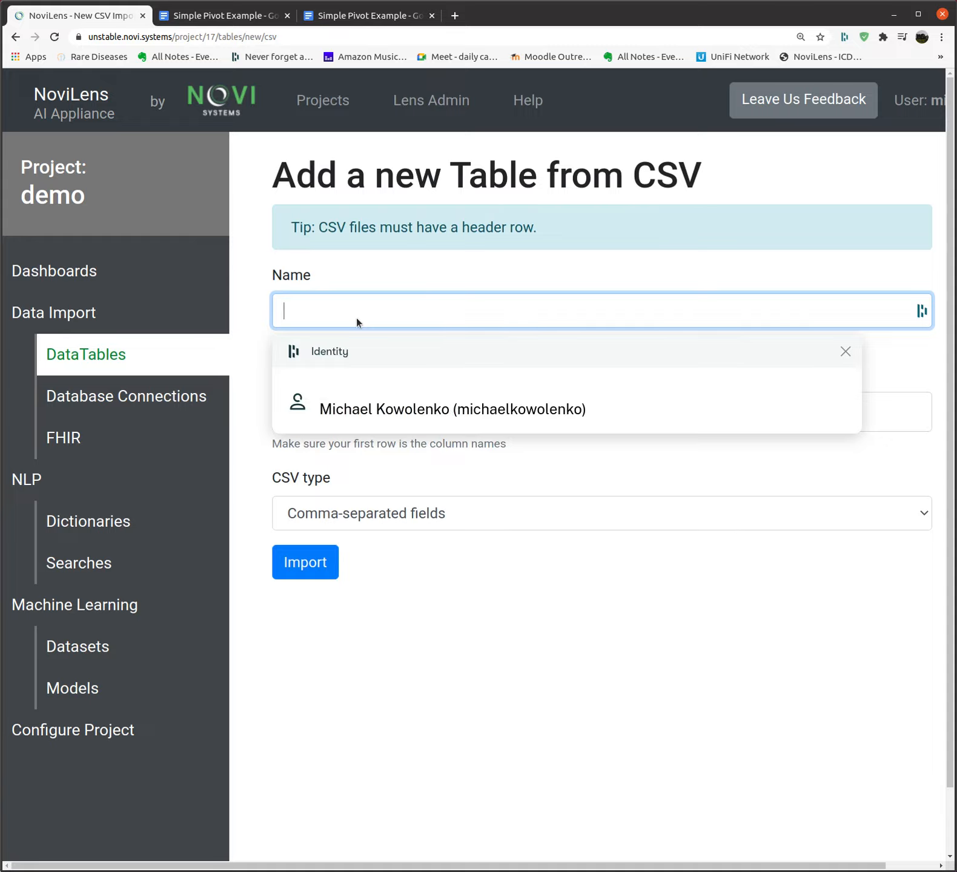
type("demo1")
Pick dict_match.csv from Downloads and import it, yielding 132 rows
left_click(358, 409)
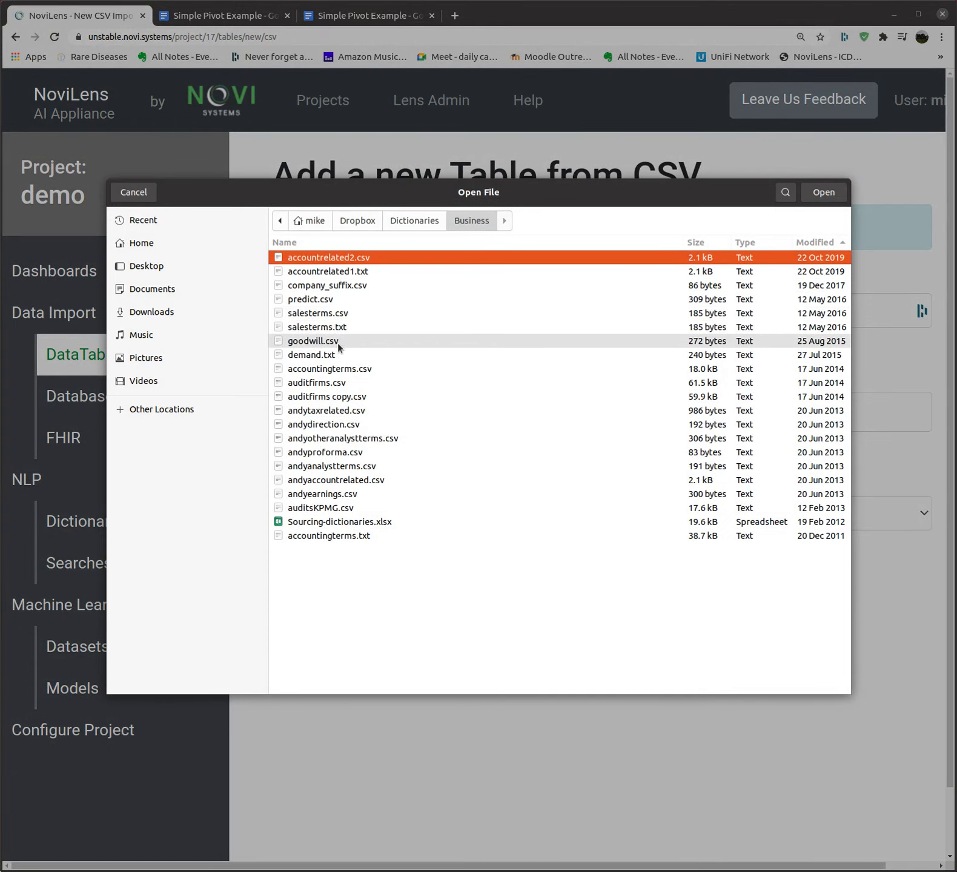
left_click(358, 222)
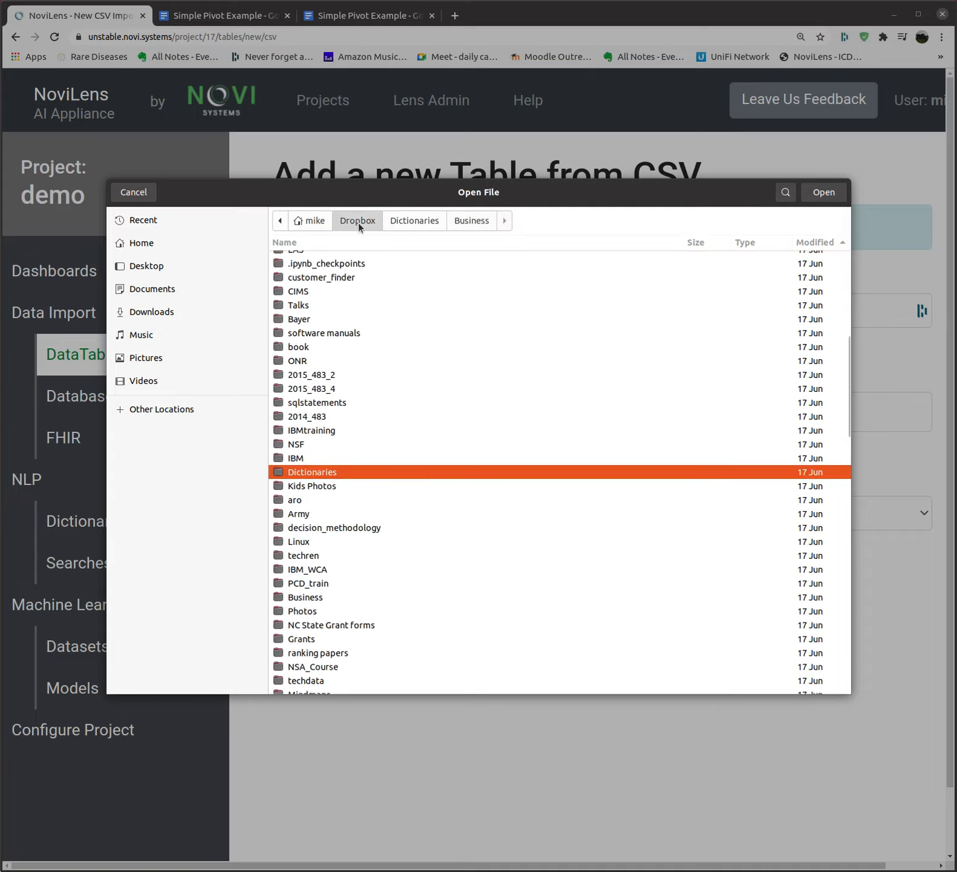
left_click(148, 266)
left_click(158, 313)
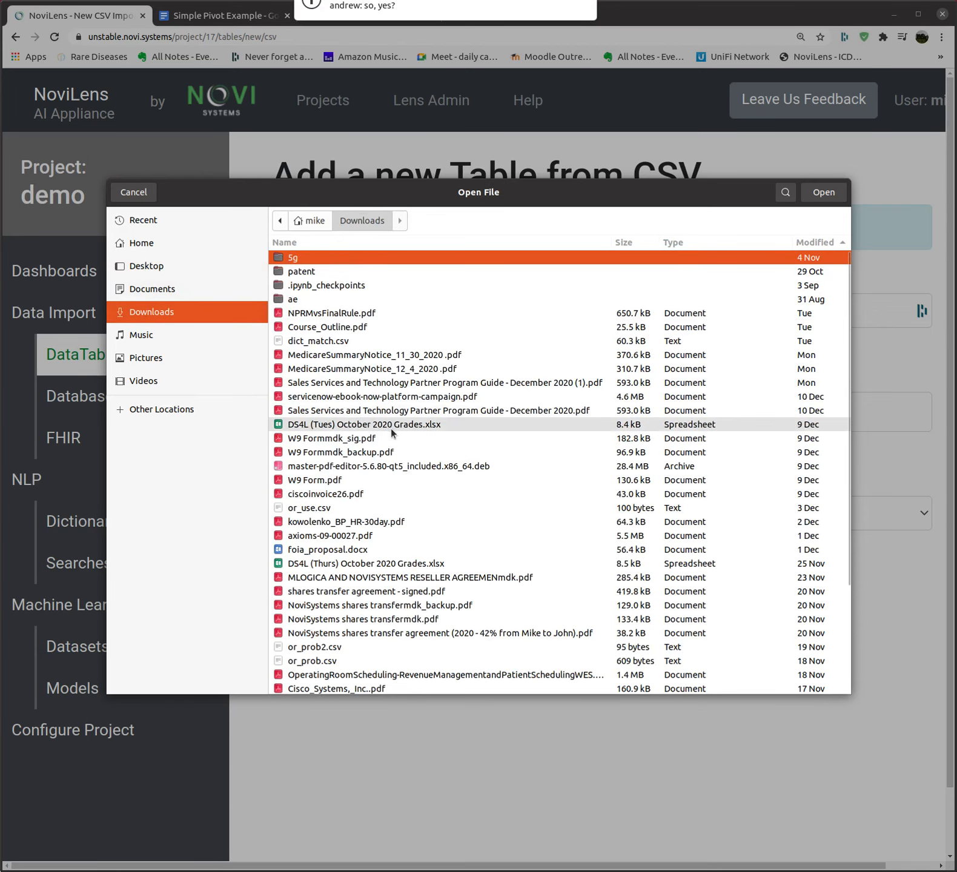
scroll(398, 432, "down", 3)
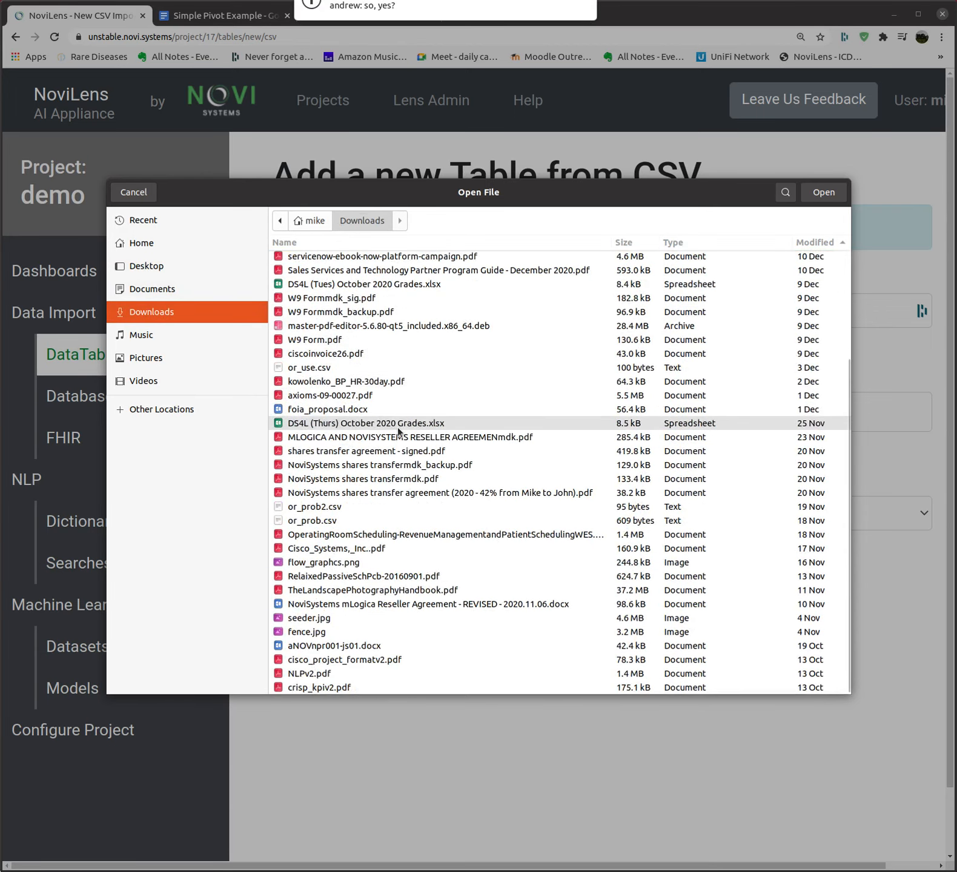
scroll(357, 303, "up", 3)
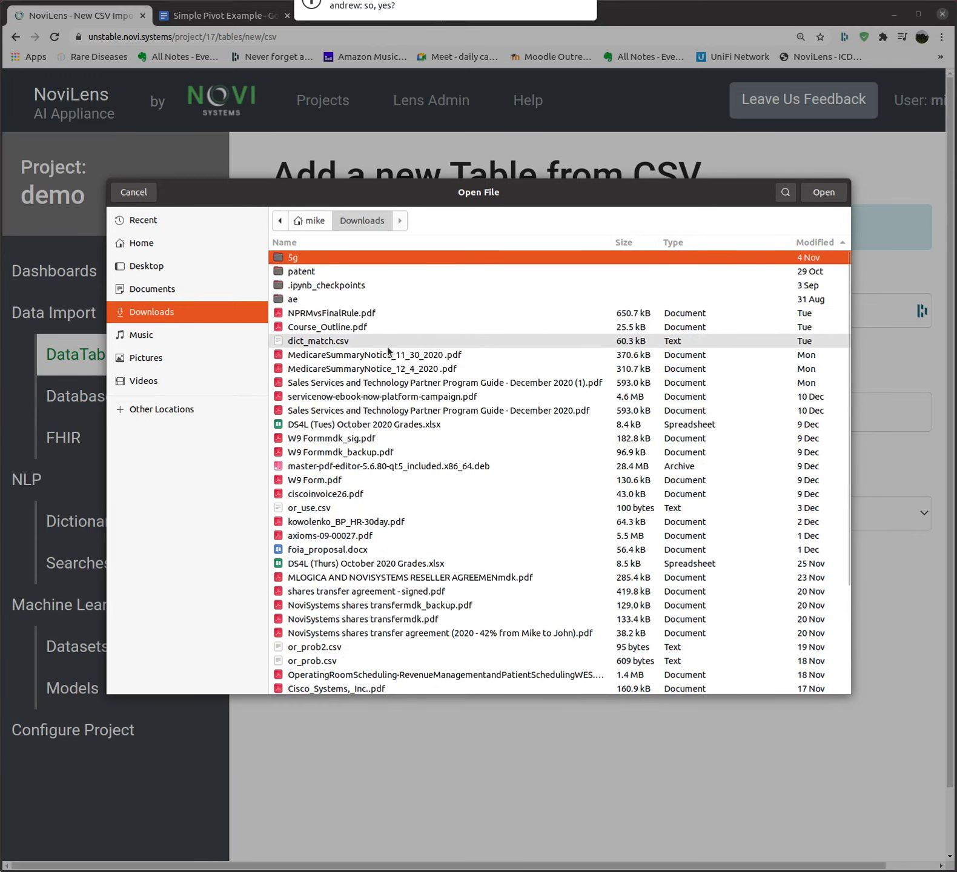
left_click(371, 345)
left_click(823, 192)
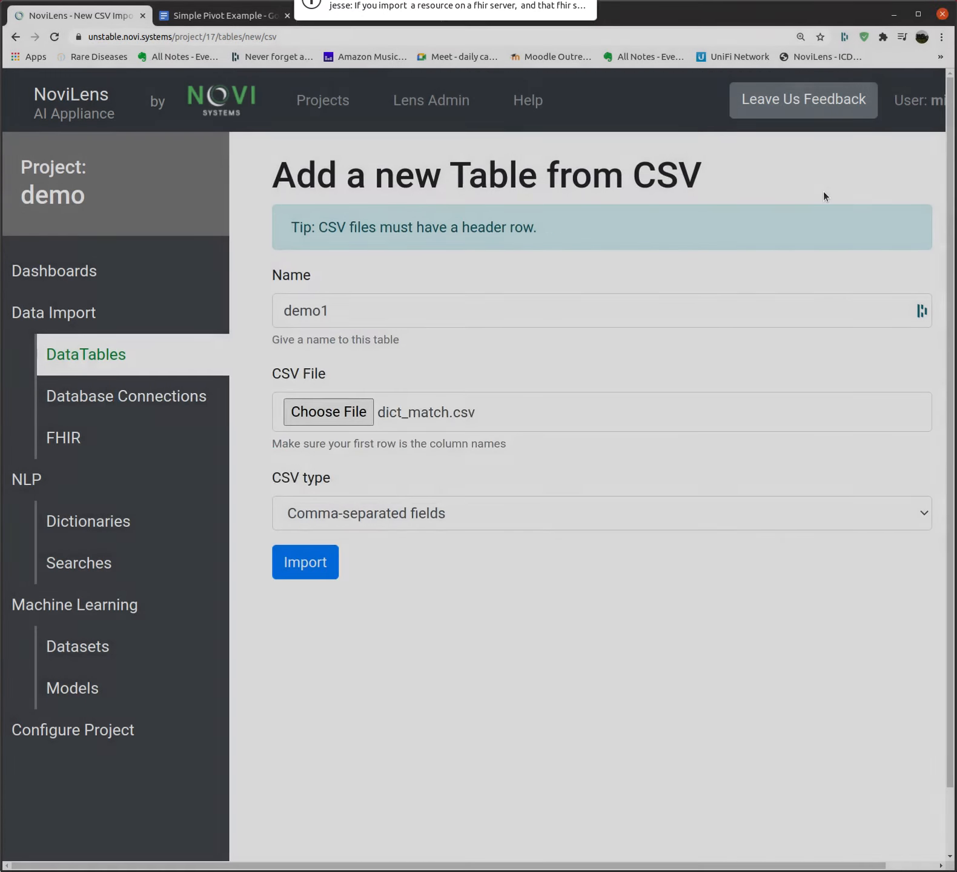
left_click(313, 563)
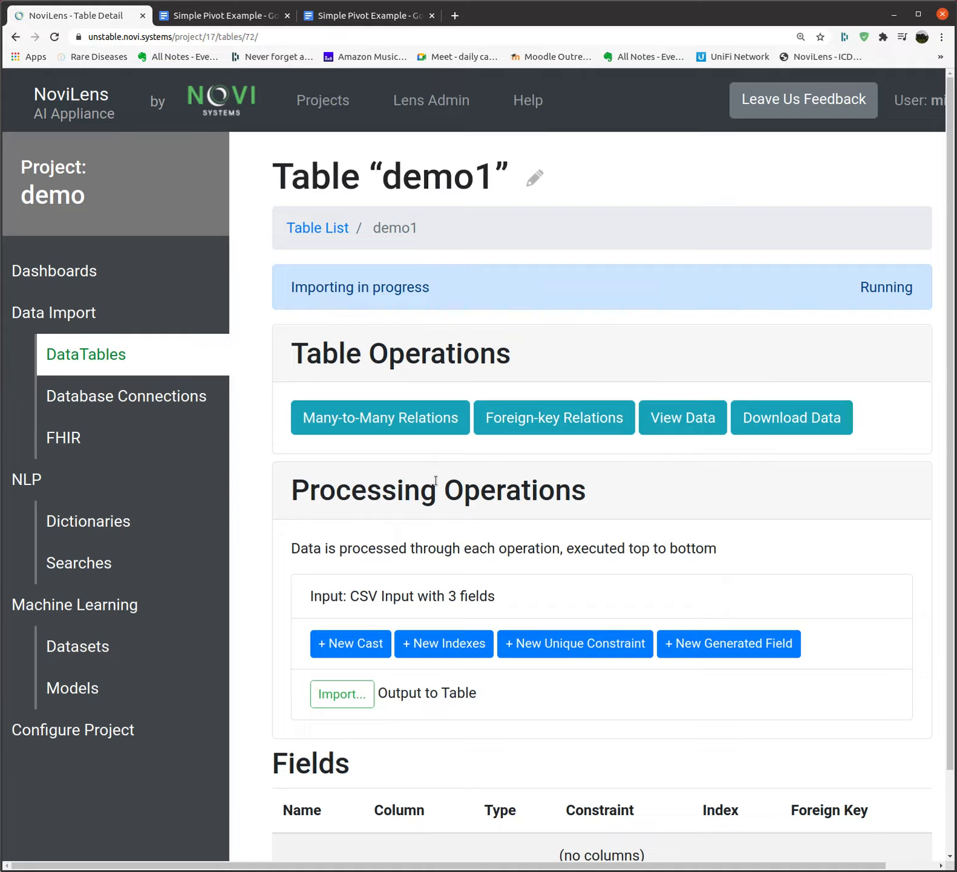
View the fda connection details, then go from DataTables to the New Table page
left_click(100, 396)
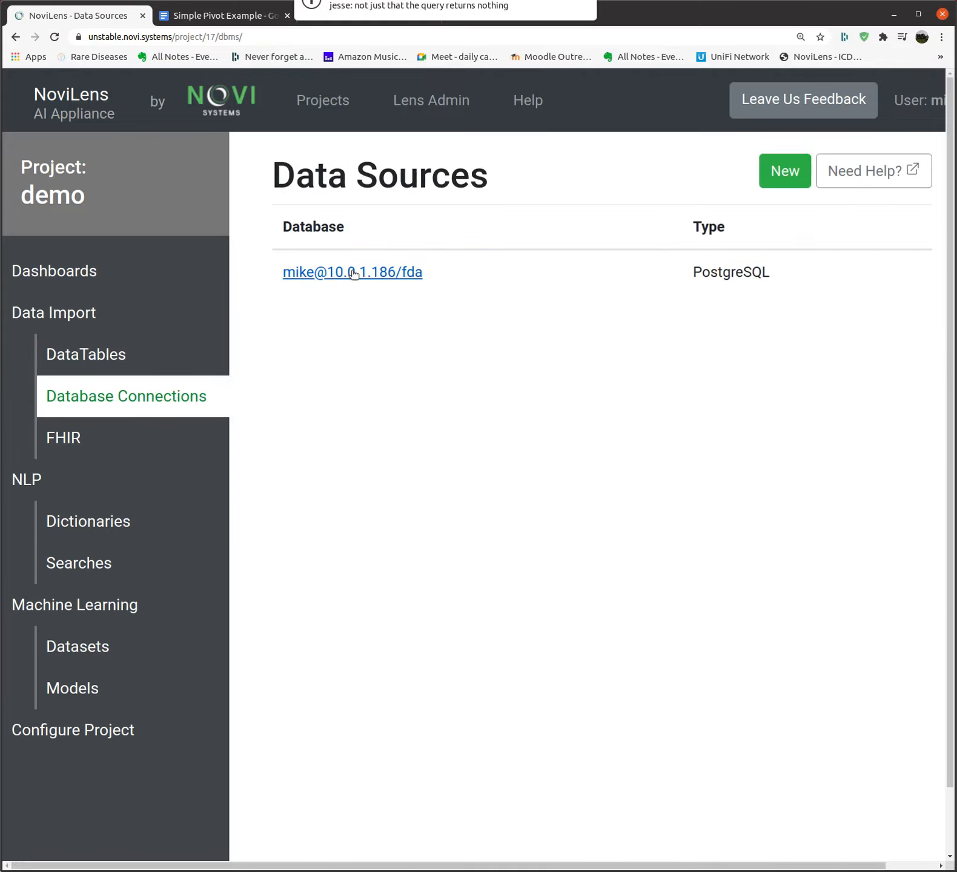
left_click(355, 274)
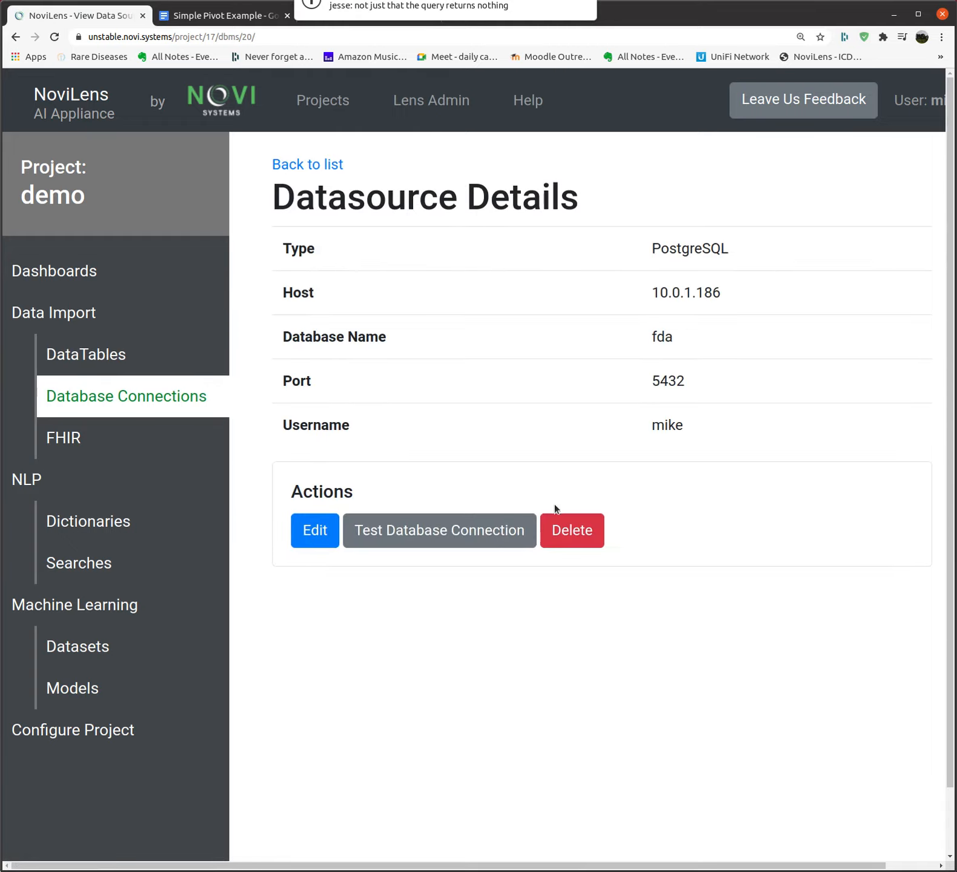
left_click(313, 169)
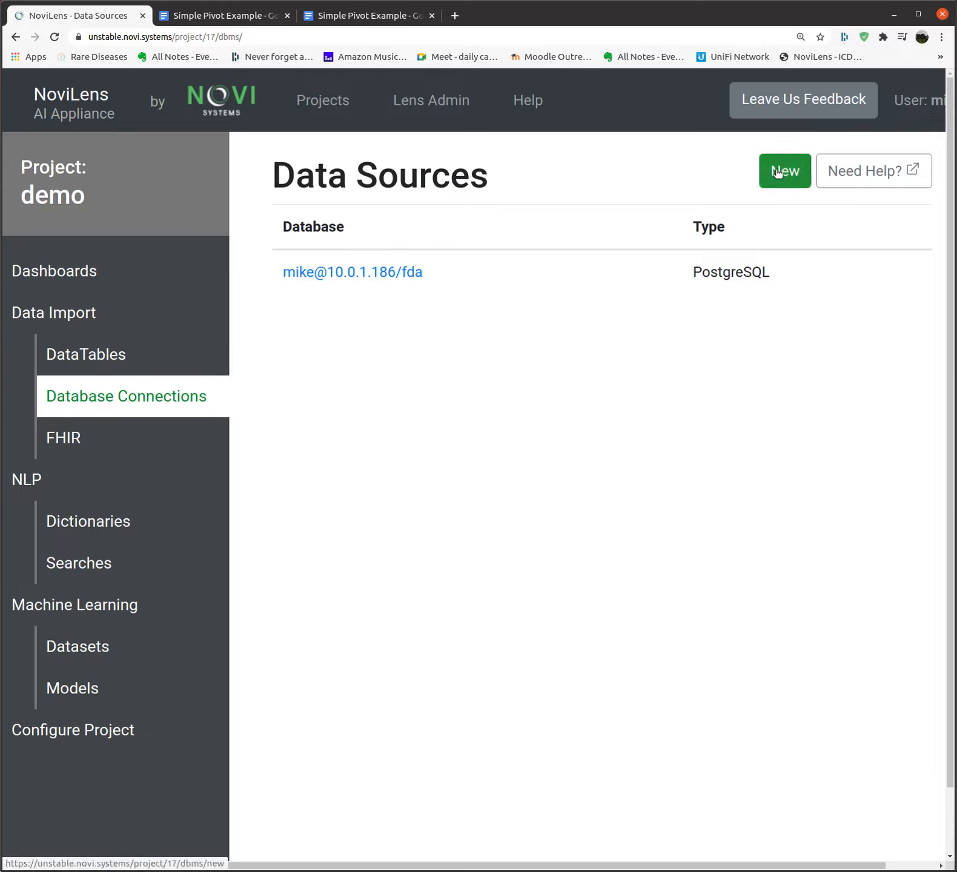
left_click(119, 357)
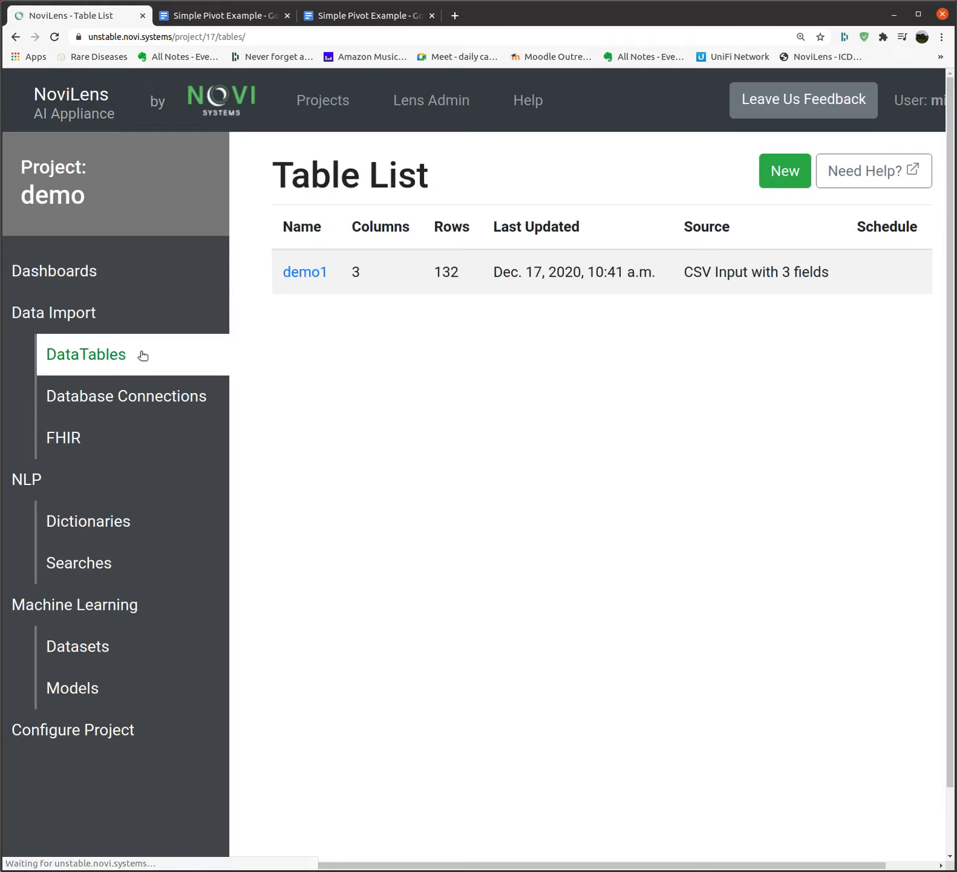
left_click(780, 176)
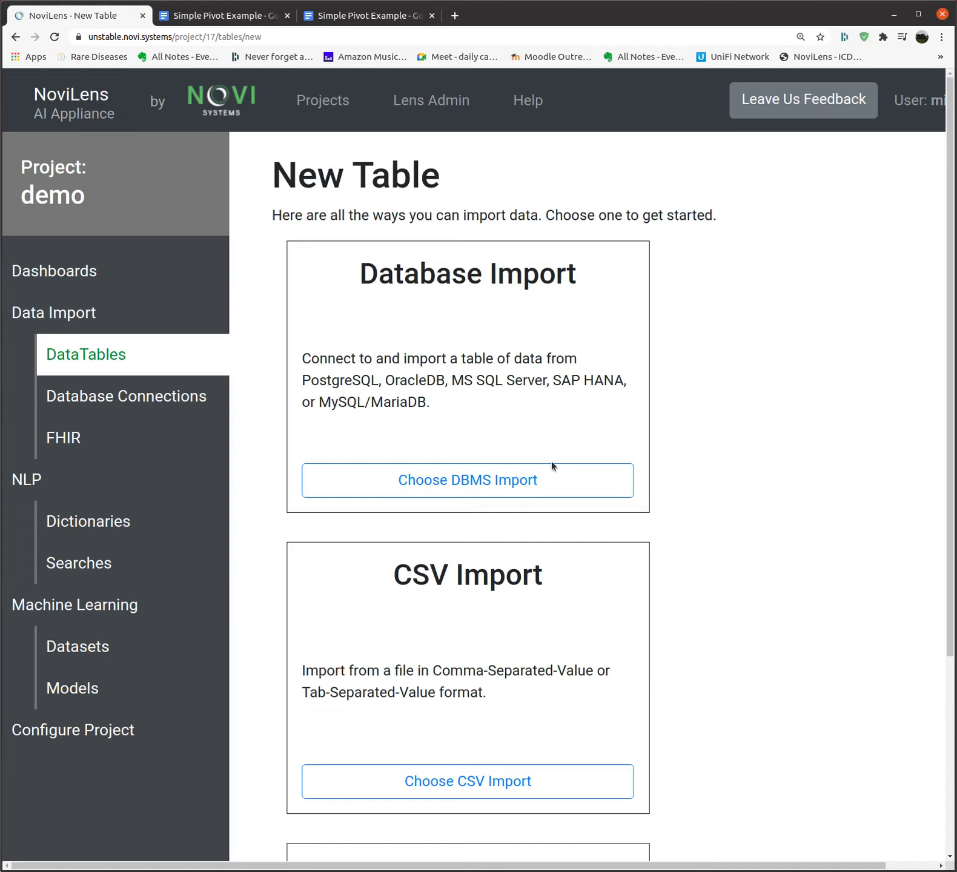
Import warning_letters from the fda source (365 rows) and open its Many-to-Many Relations
left_click(499, 484)
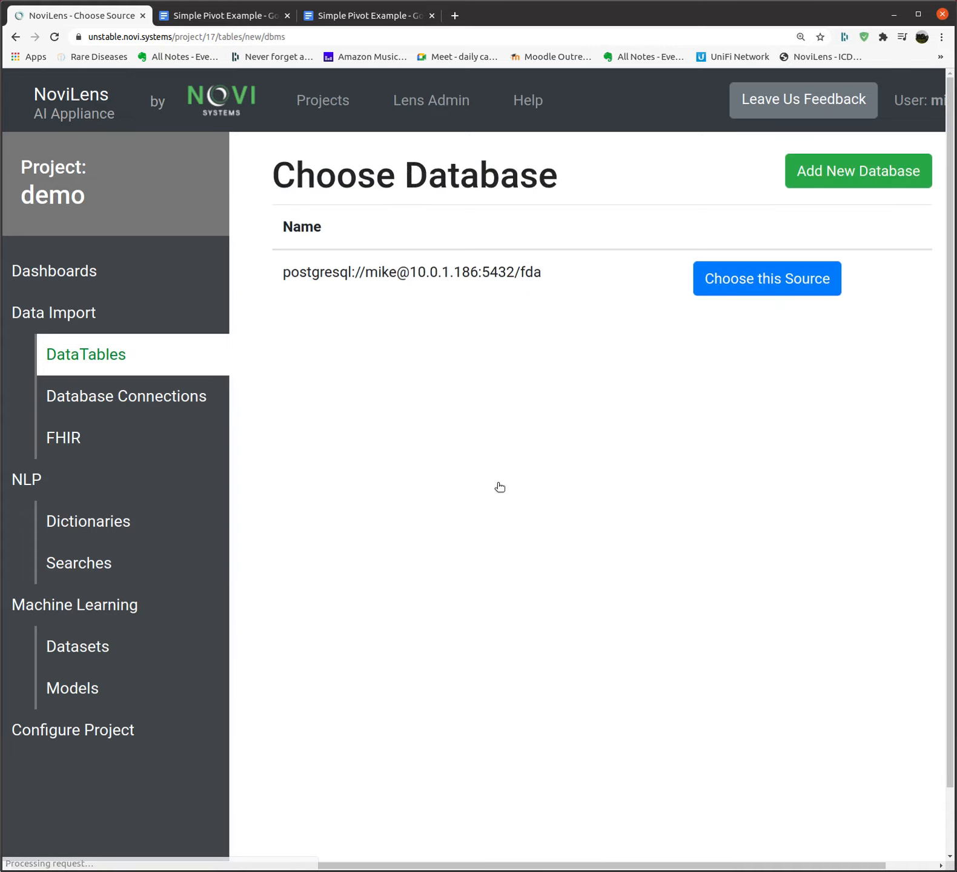
left_click(760, 283)
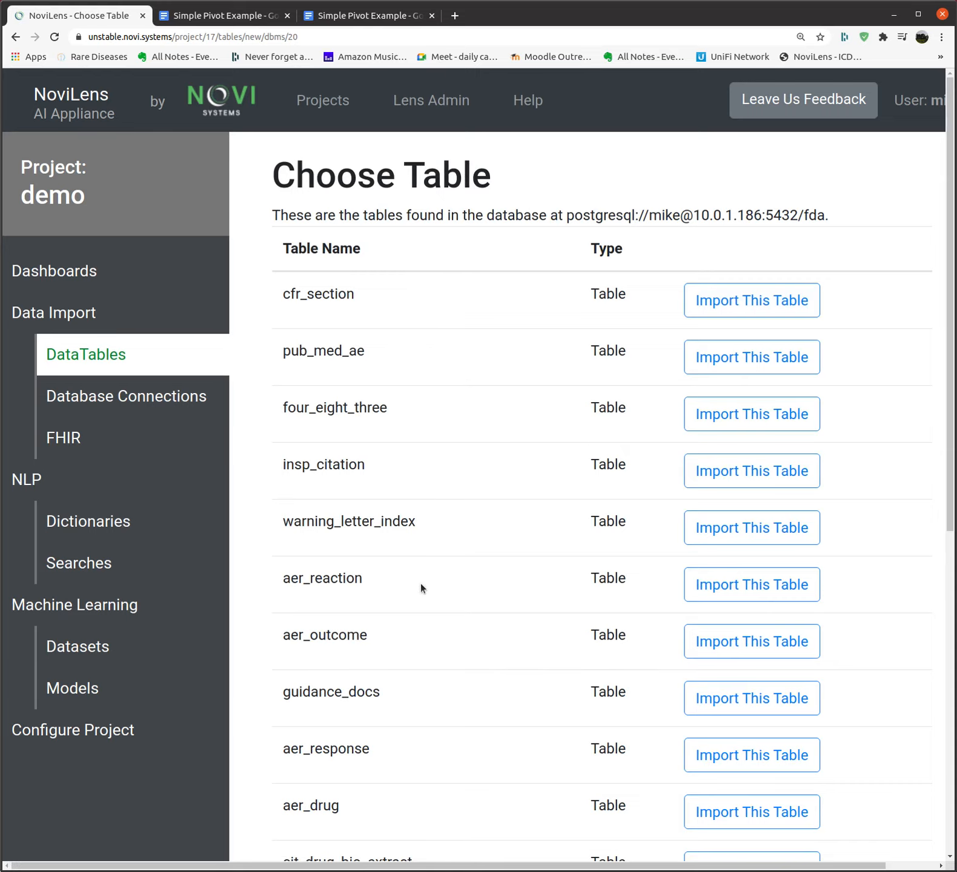
scroll(420, 583, "down", 5)
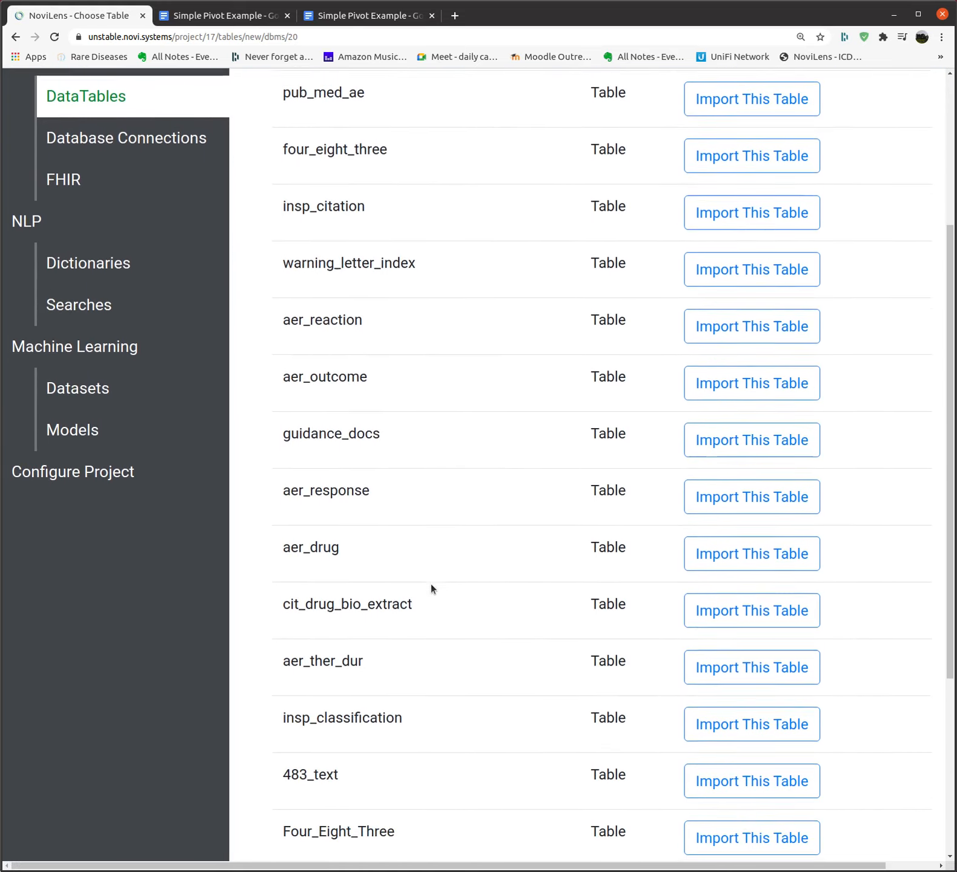
scroll(436, 582, "up", 5)
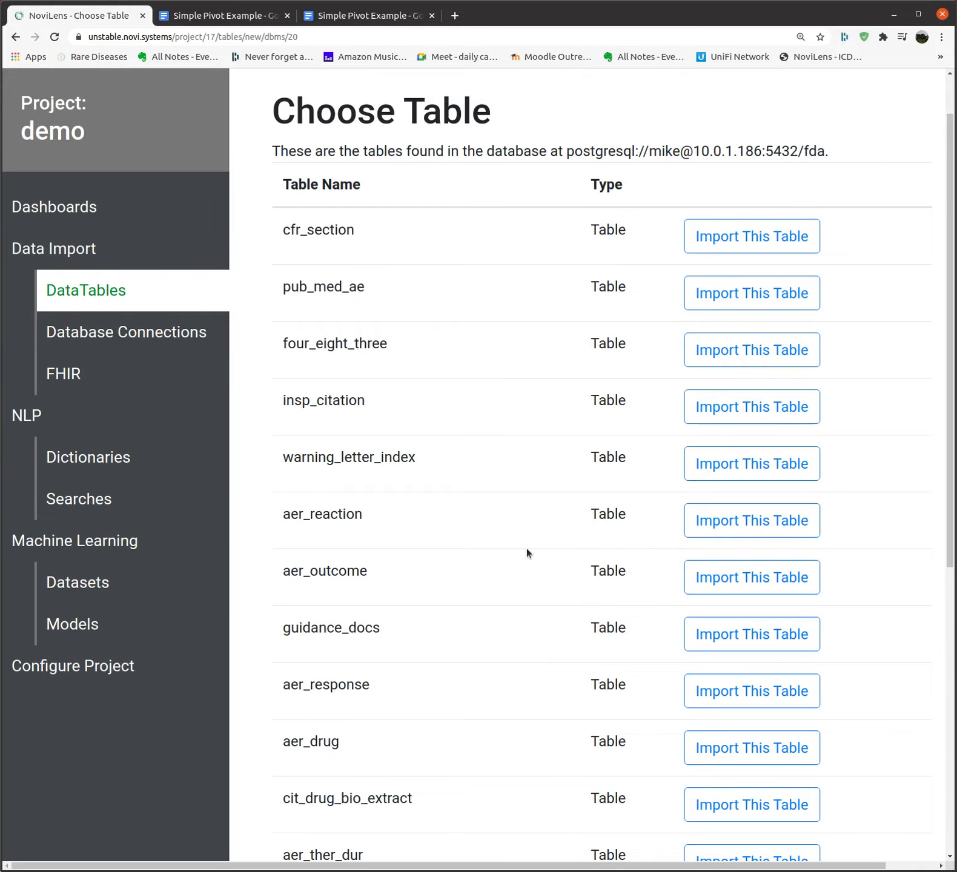
scroll(527, 548, "down", 2)
scroll(528, 543, "down", 4)
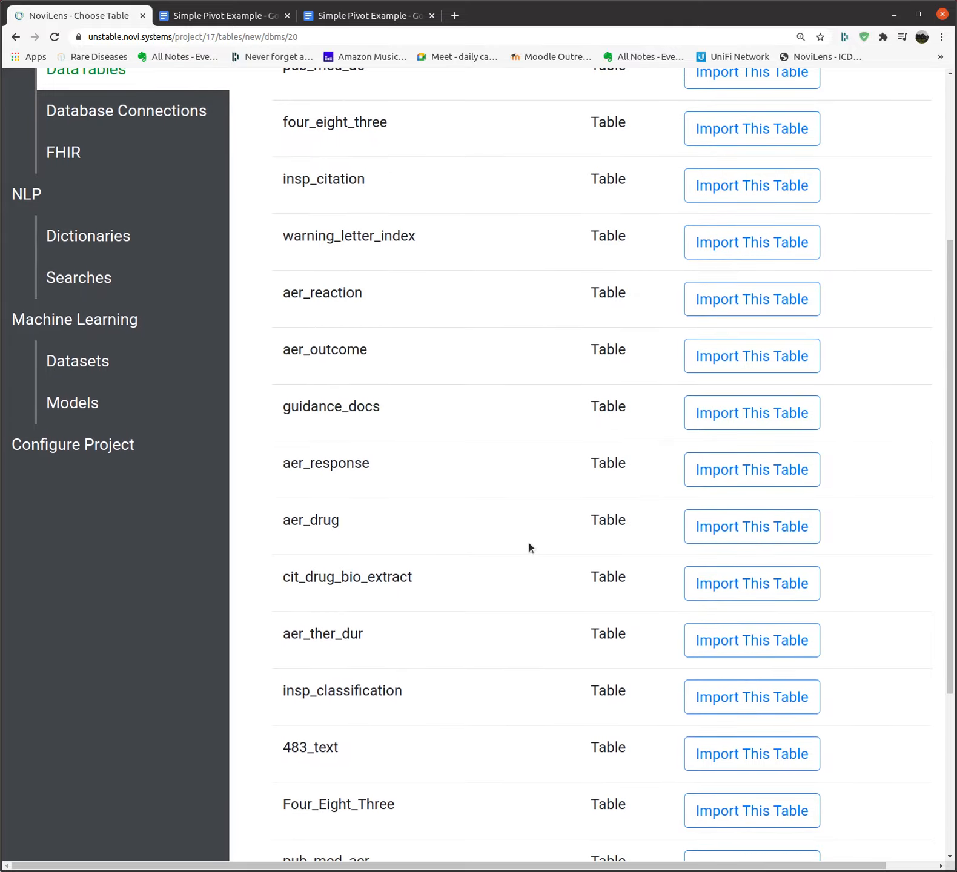
scroll(529, 543, "down", 2)
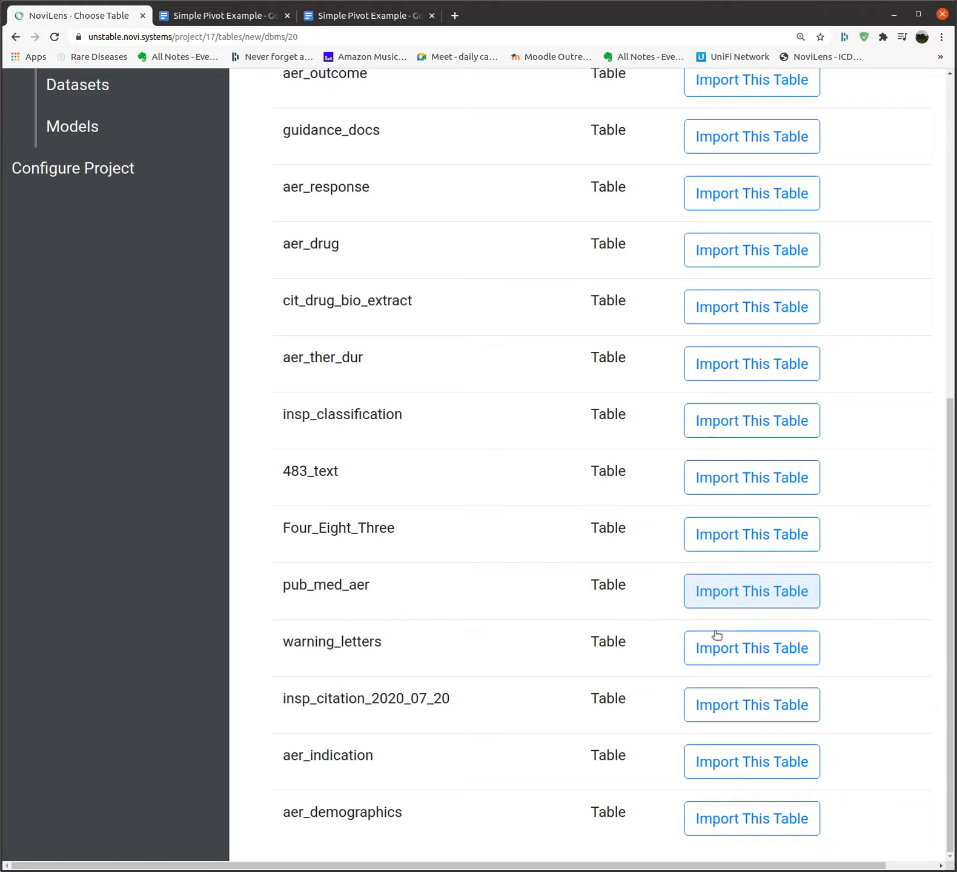
left_click(716, 649)
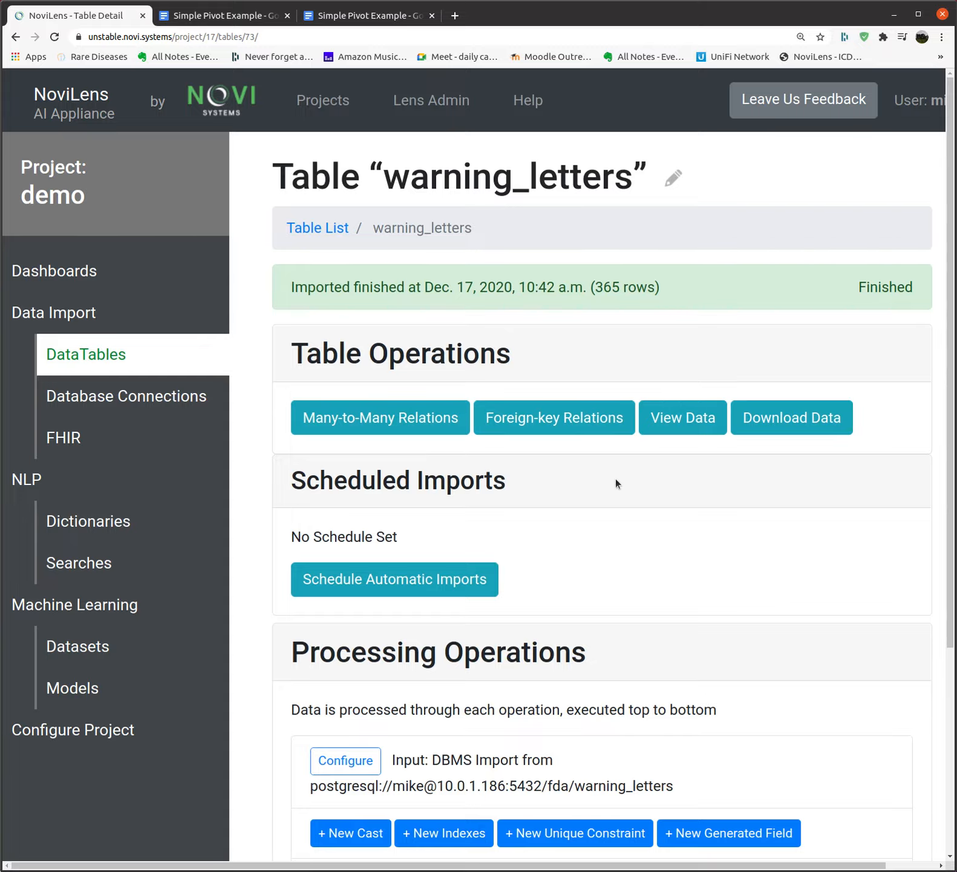
scroll(615, 480, "down", 2)
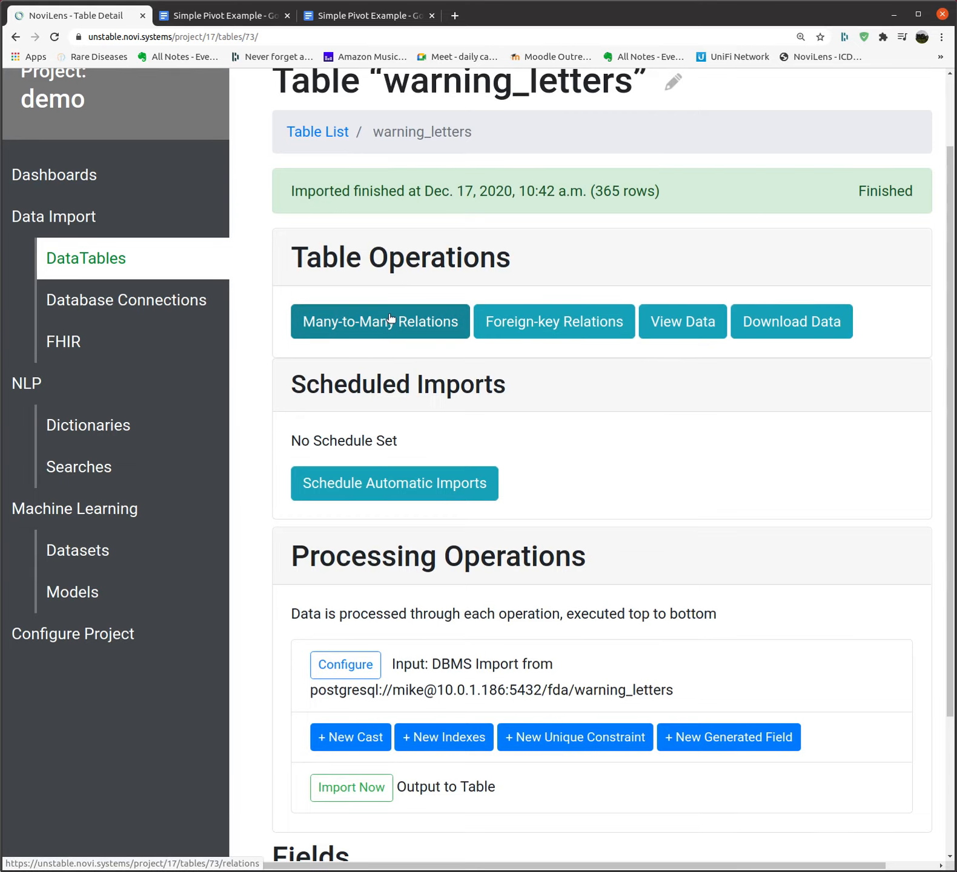
left_click(412, 325)
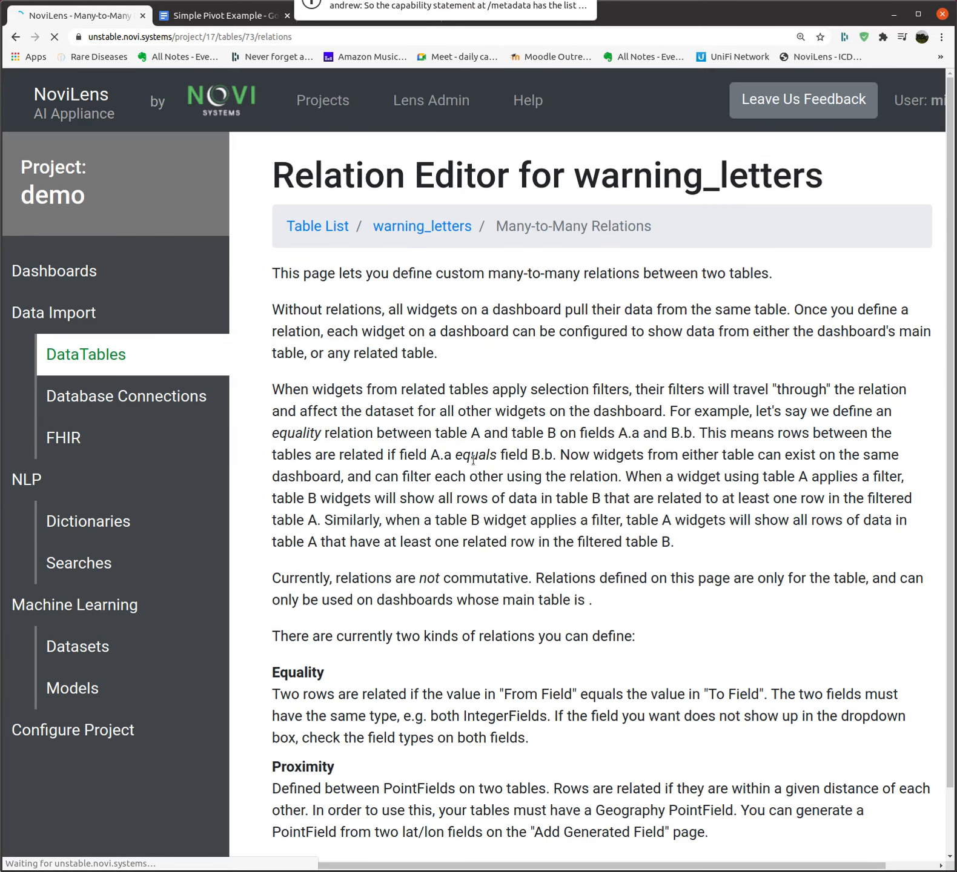
Add a draft relation with filter strategy Equals and from field label
scroll(499, 471, "down", 2)
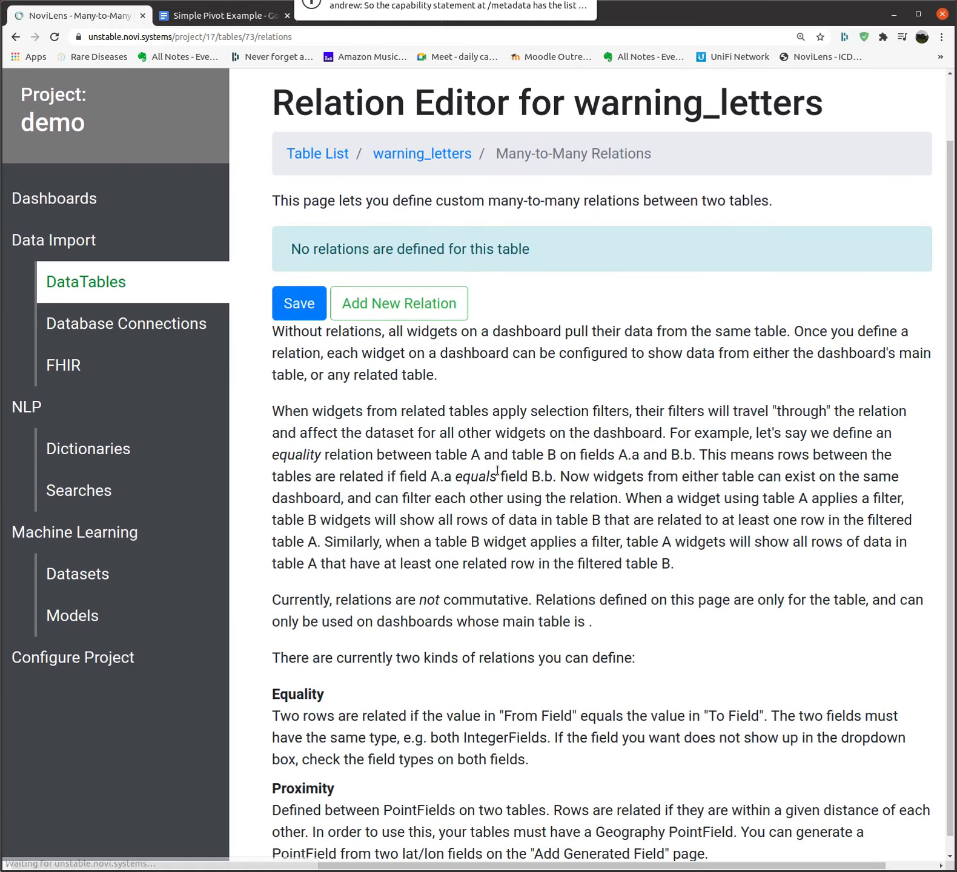
scroll(499, 471, "down", 1)
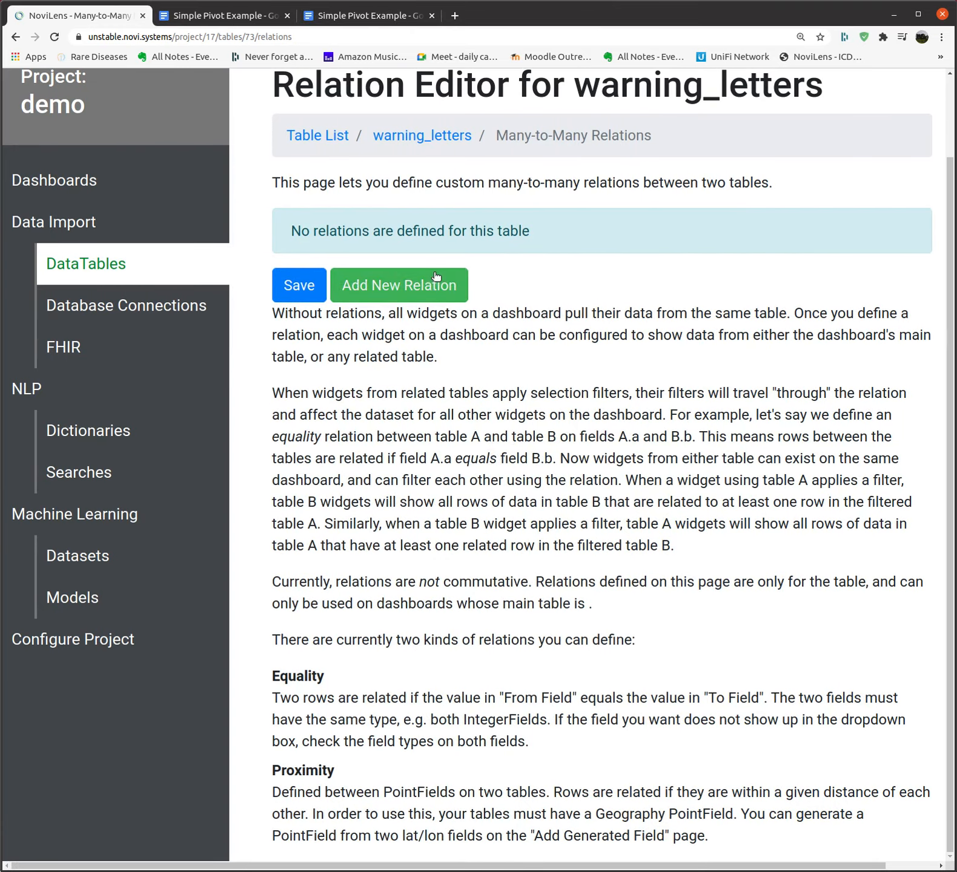
left_click(426, 289)
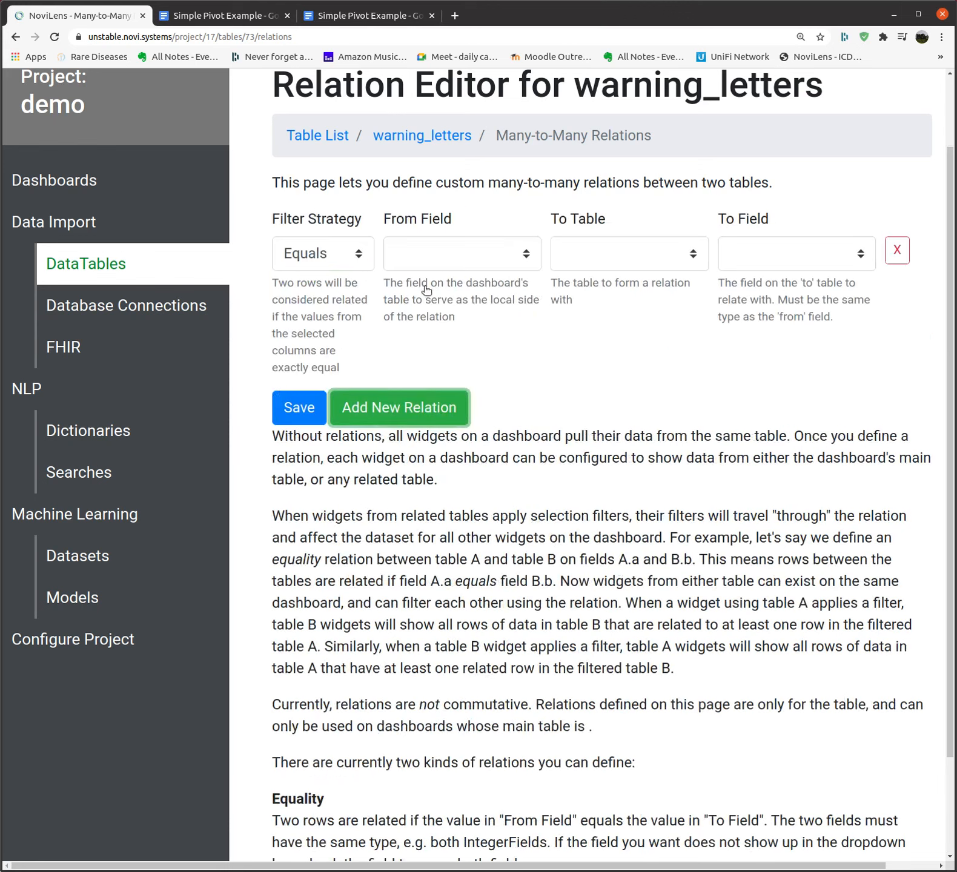
left_click(336, 256)
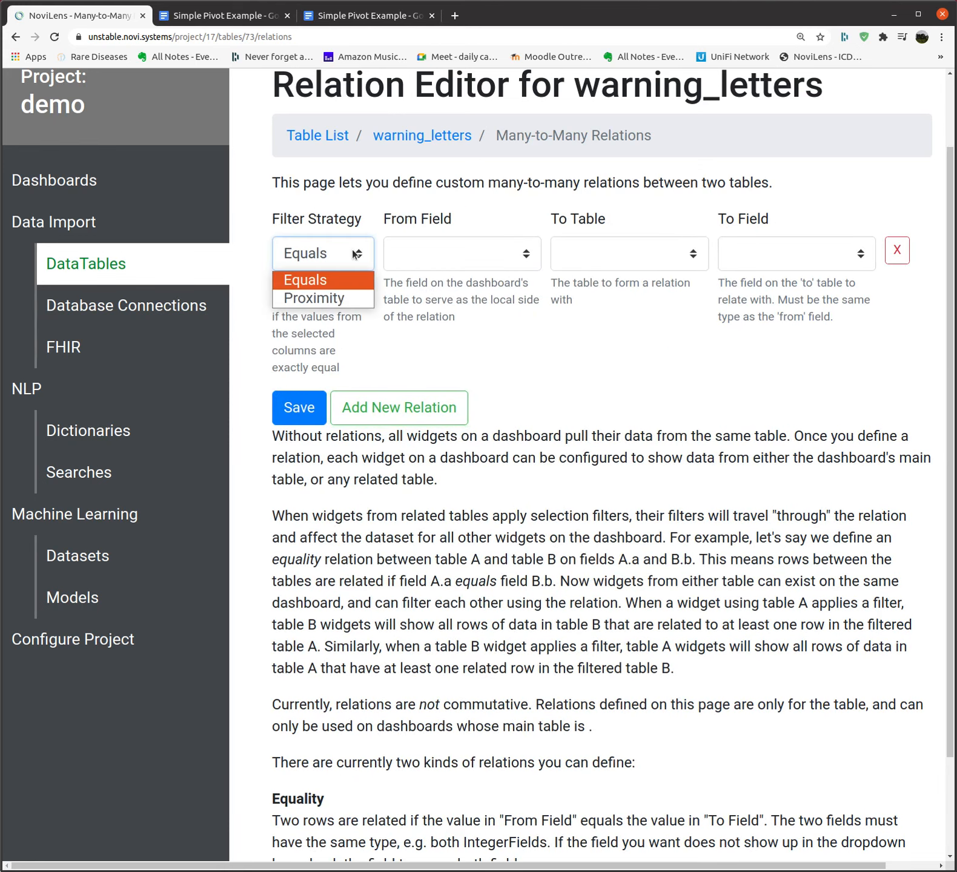
left_click(339, 282)
left_click(524, 256)
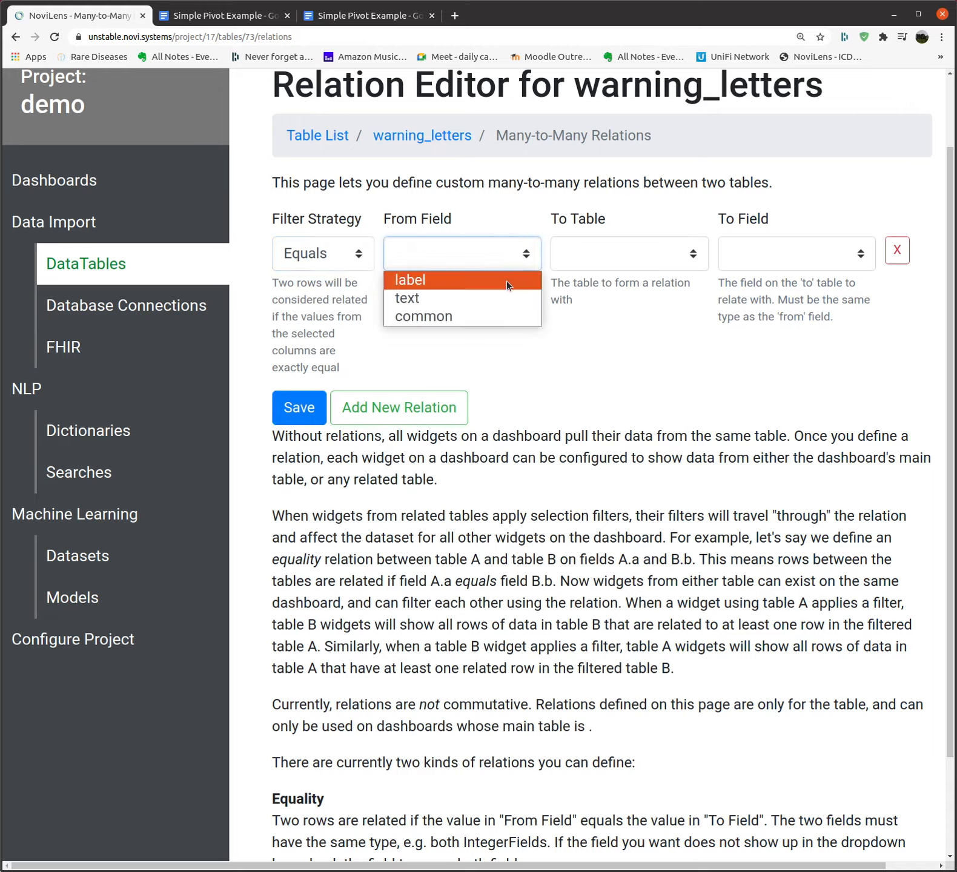
left_click(506, 280)
Leave the To Table unchosen and delete the draft relation row
left_click(689, 257)
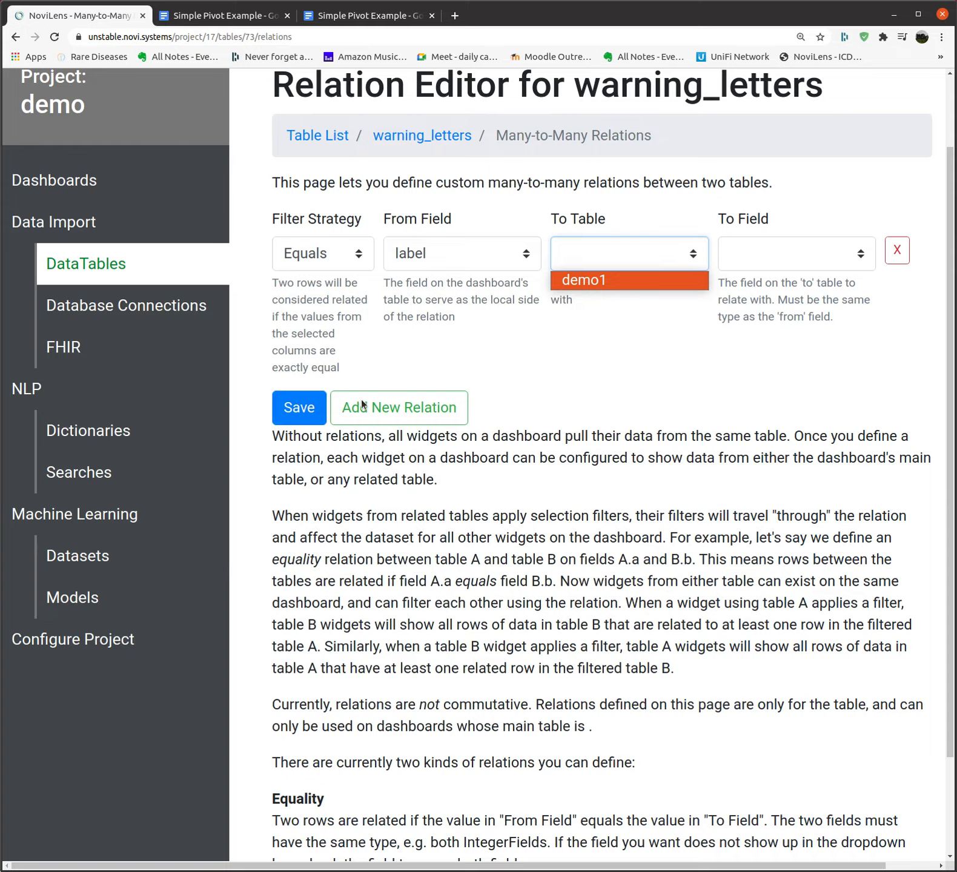
left_click(366, 377)
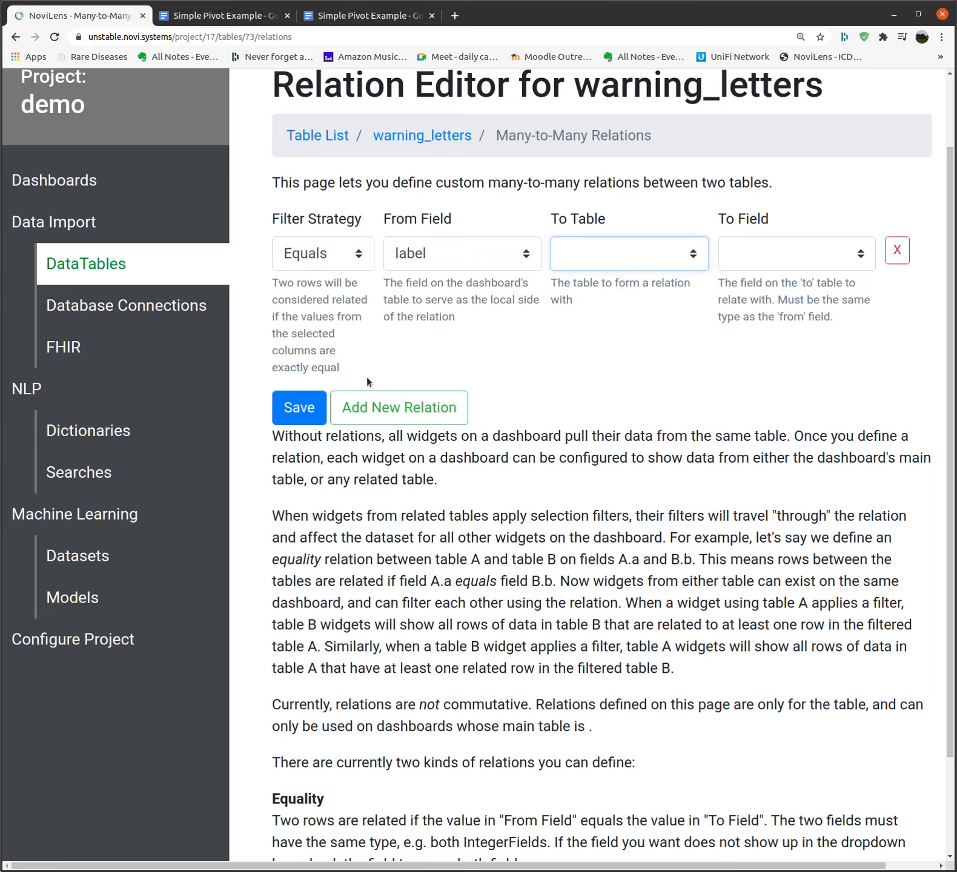
scroll(367, 377, "up", 2)
left_click(895, 347)
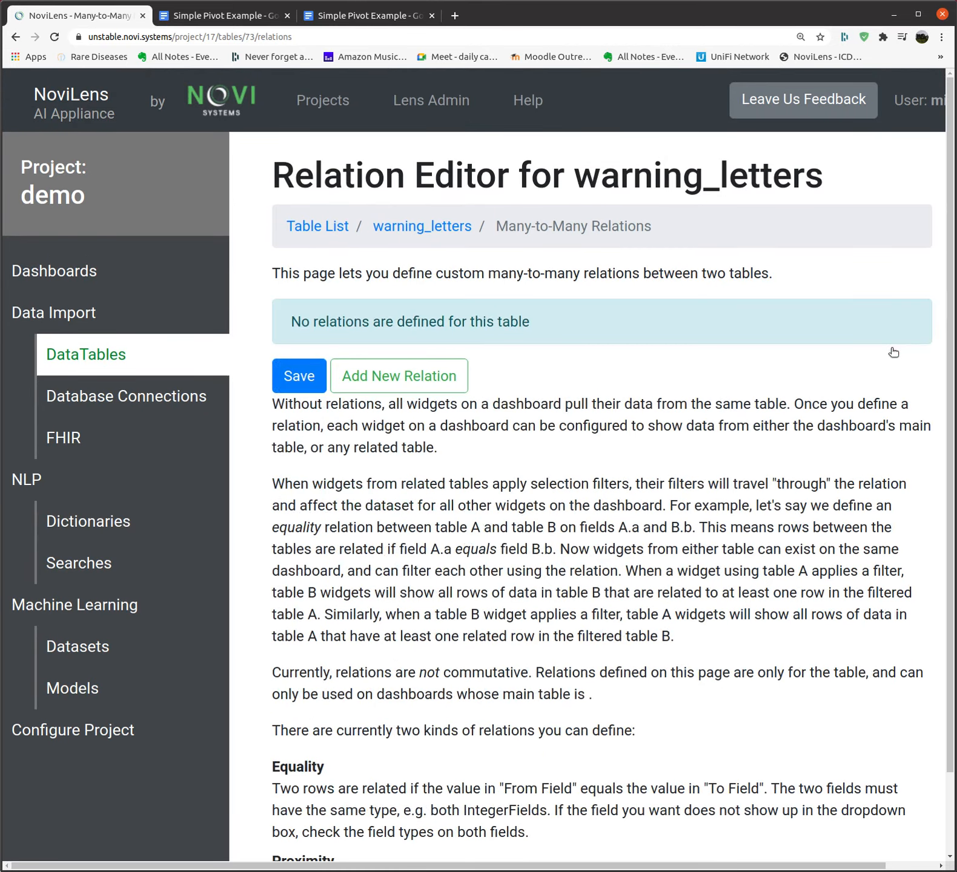
Reopen warning_letters from the Table List and review its operations and fields label, text, common
left_click(318, 227)
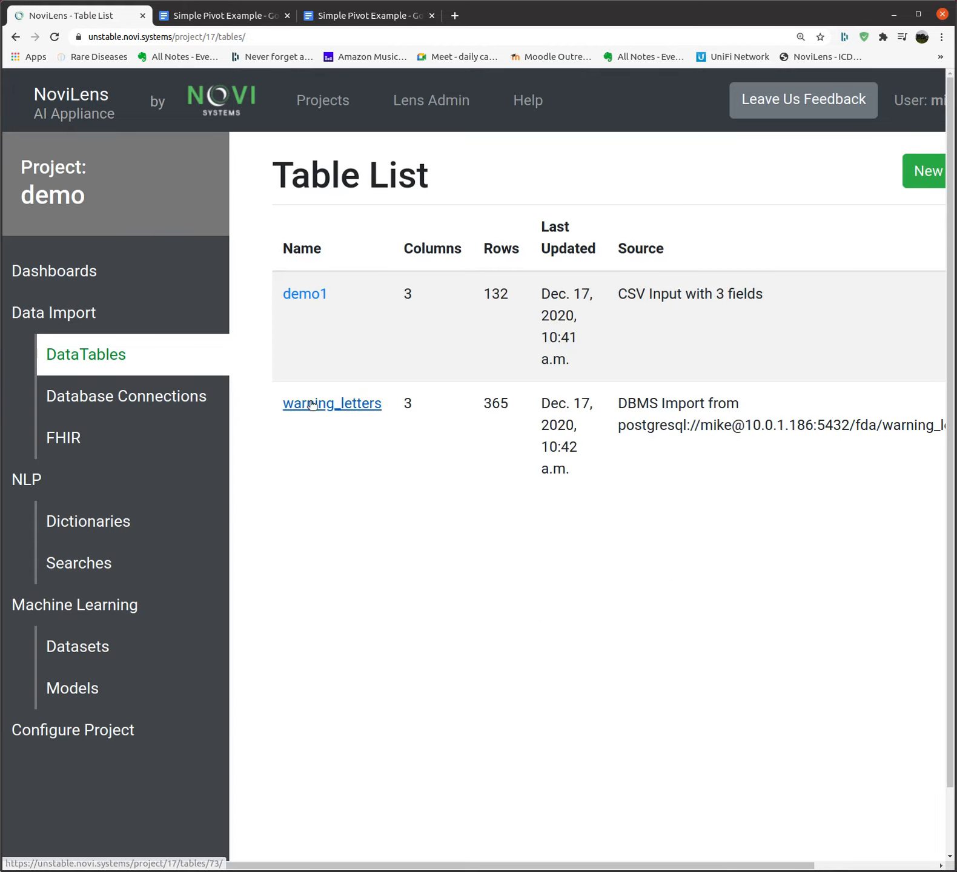
left_click(312, 404)
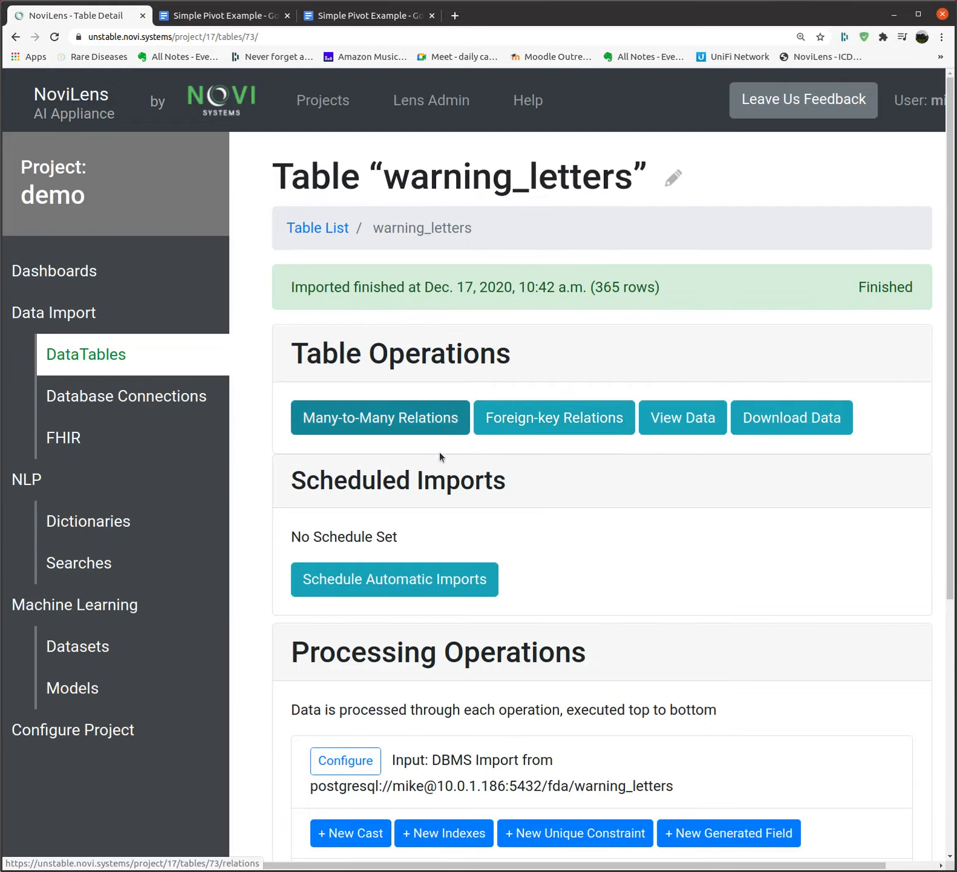
scroll(561, 452, "down", 1)
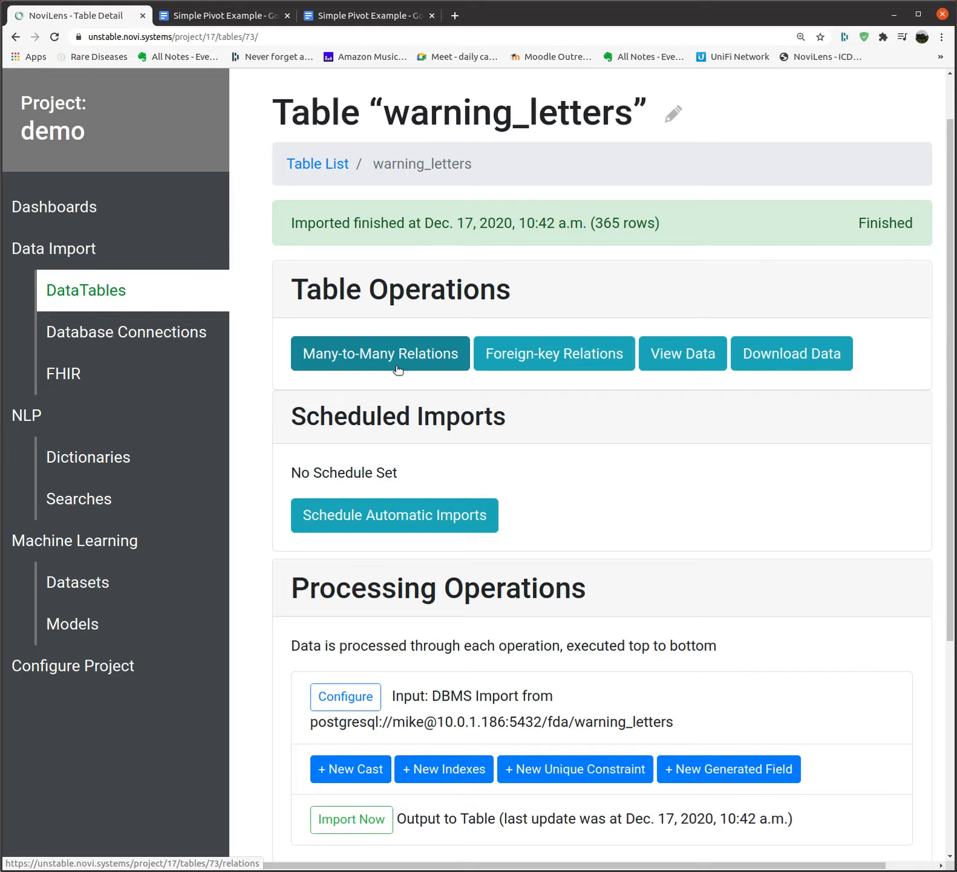
scroll(534, 445, "down", 4)
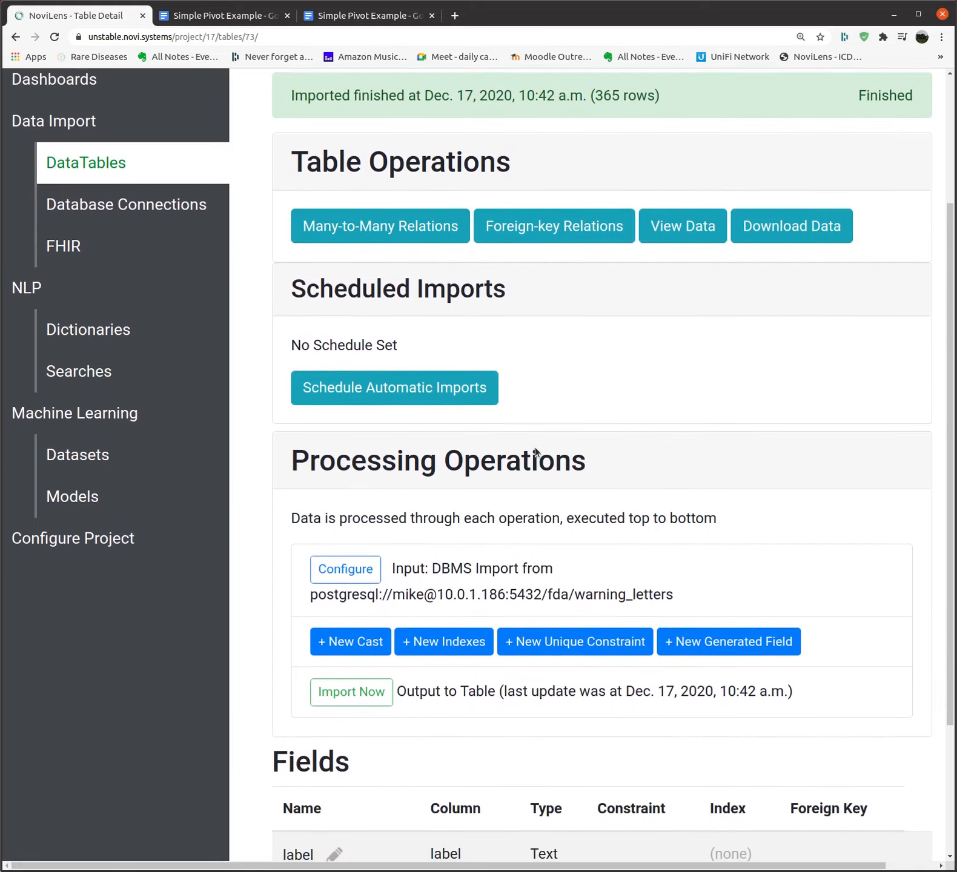
left_click(456, 296)
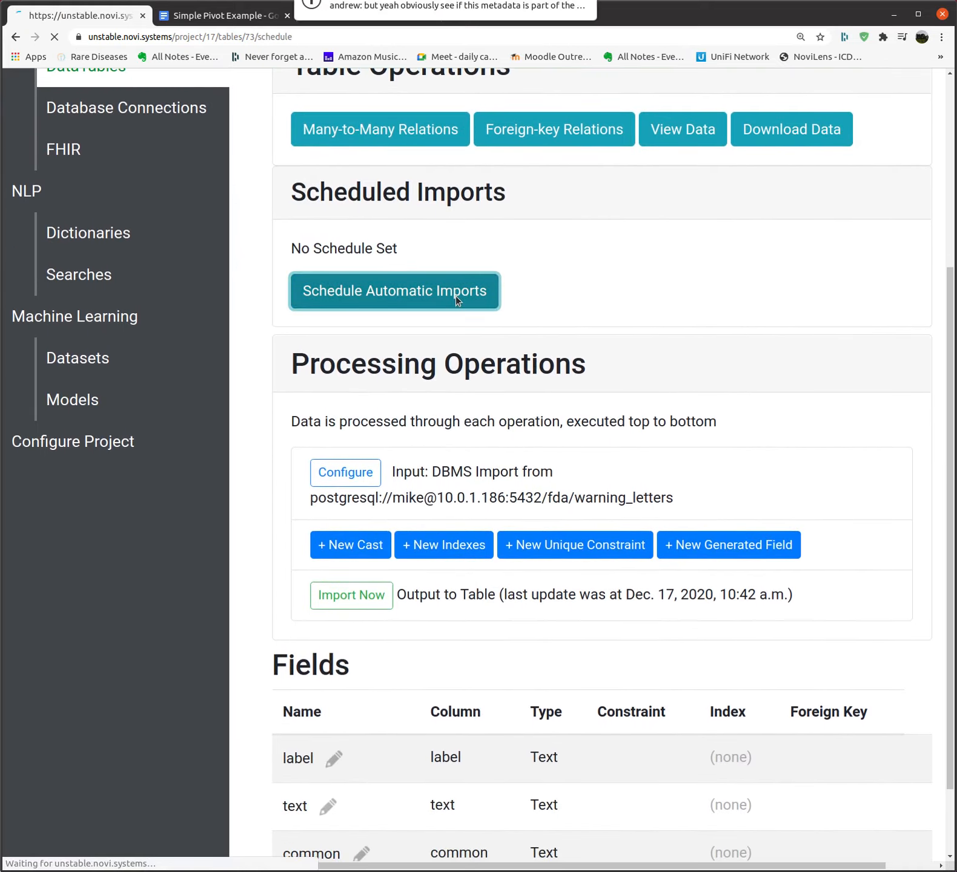
left_click(278, 317)
left_click(277, 318)
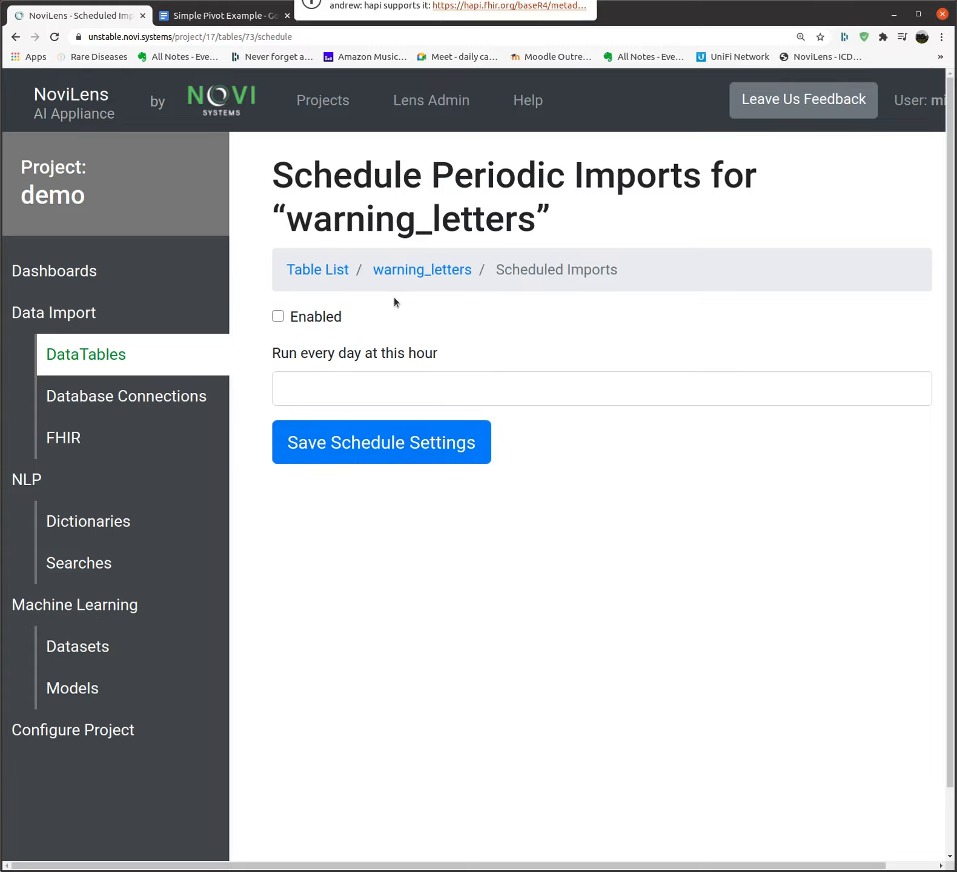
left_click(410, 271)
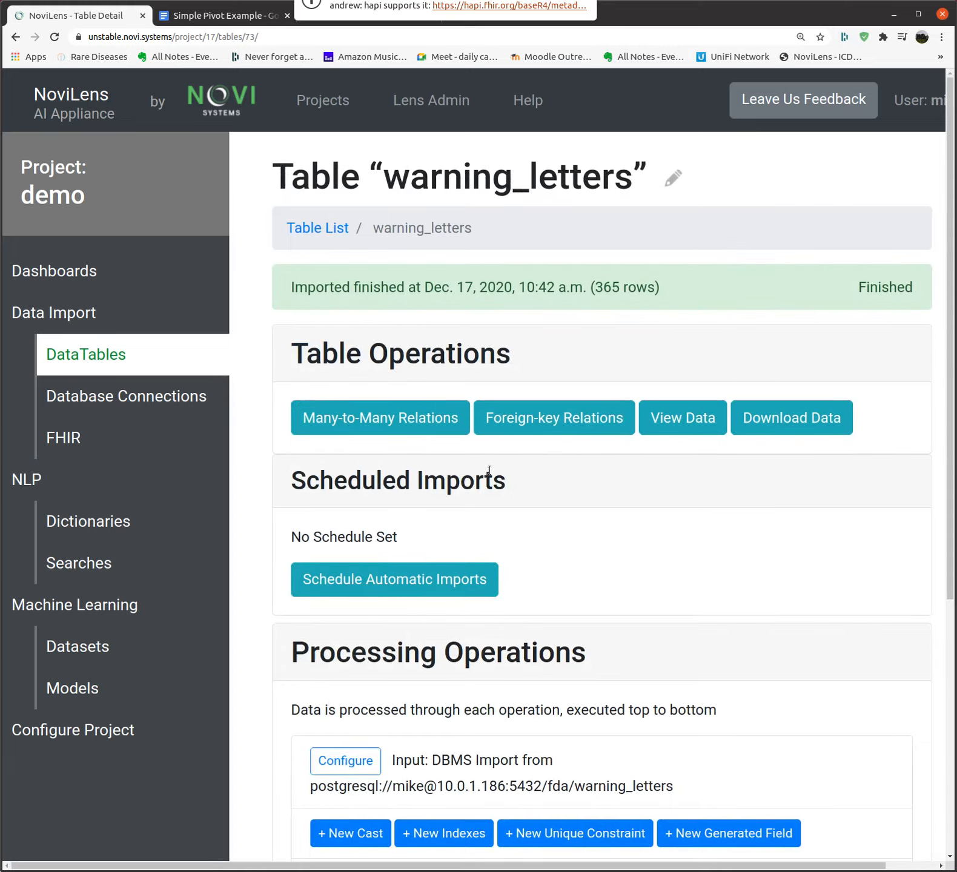
scroll(493, 475, "down", 6)
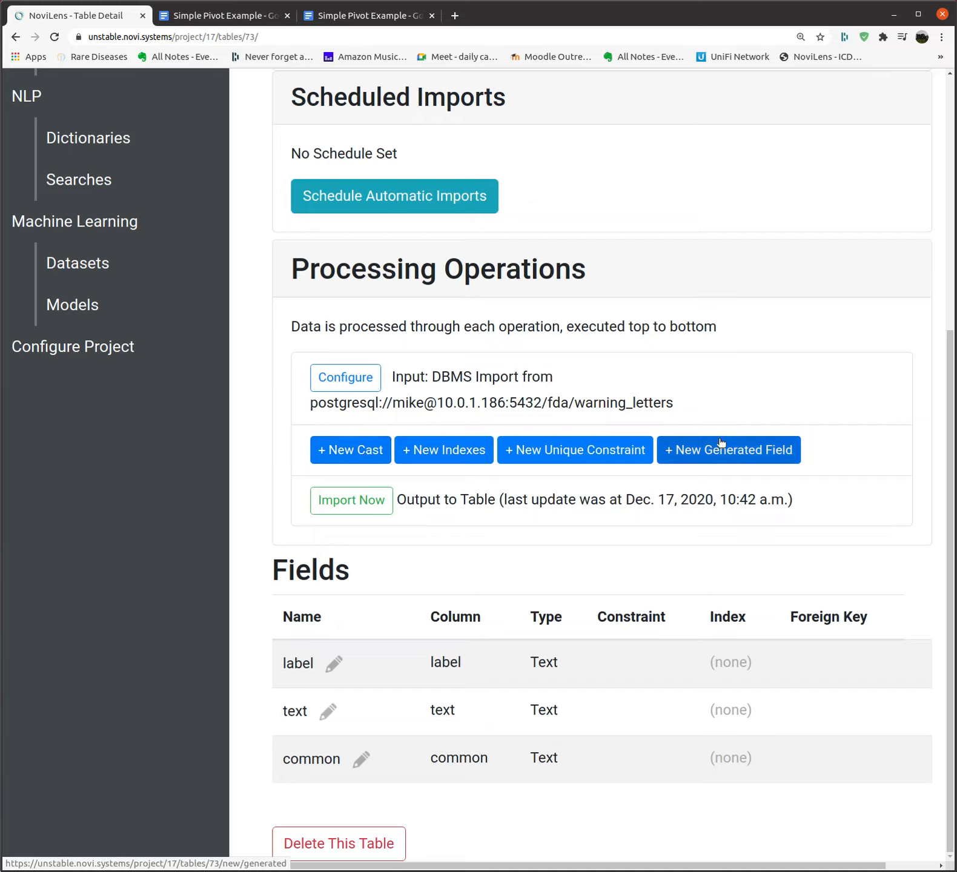
left_click(351, 452)
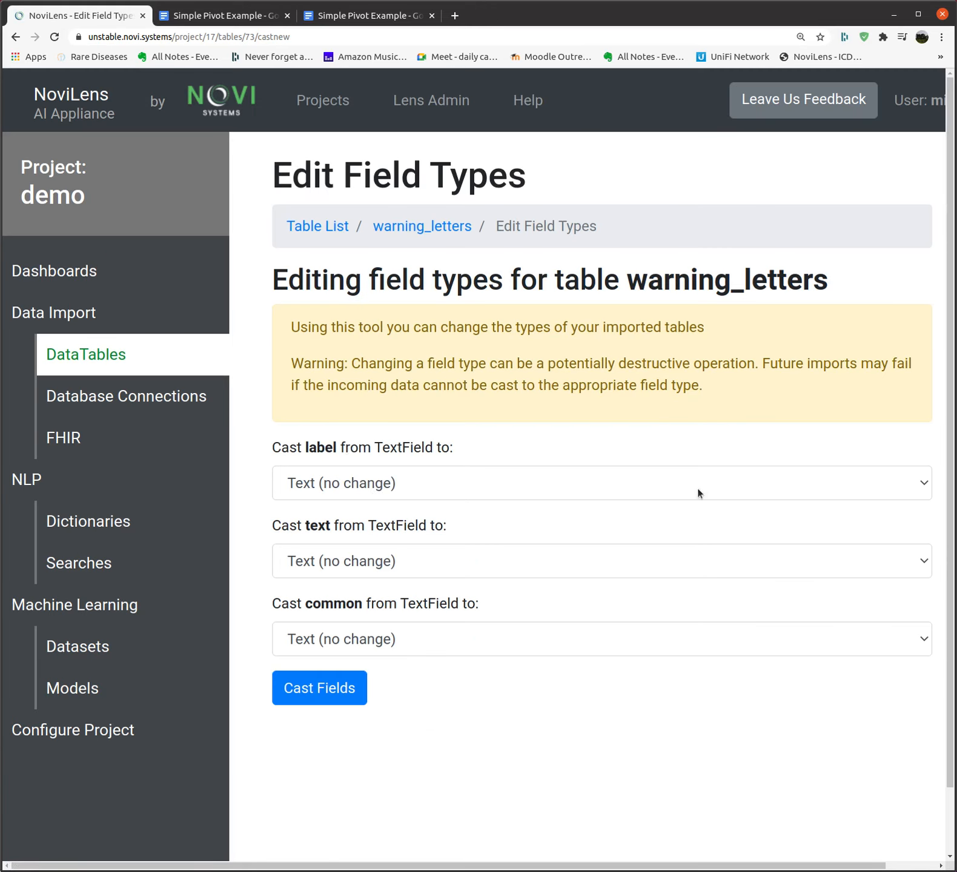
left_click(922, 492)
left_click(921, 491)
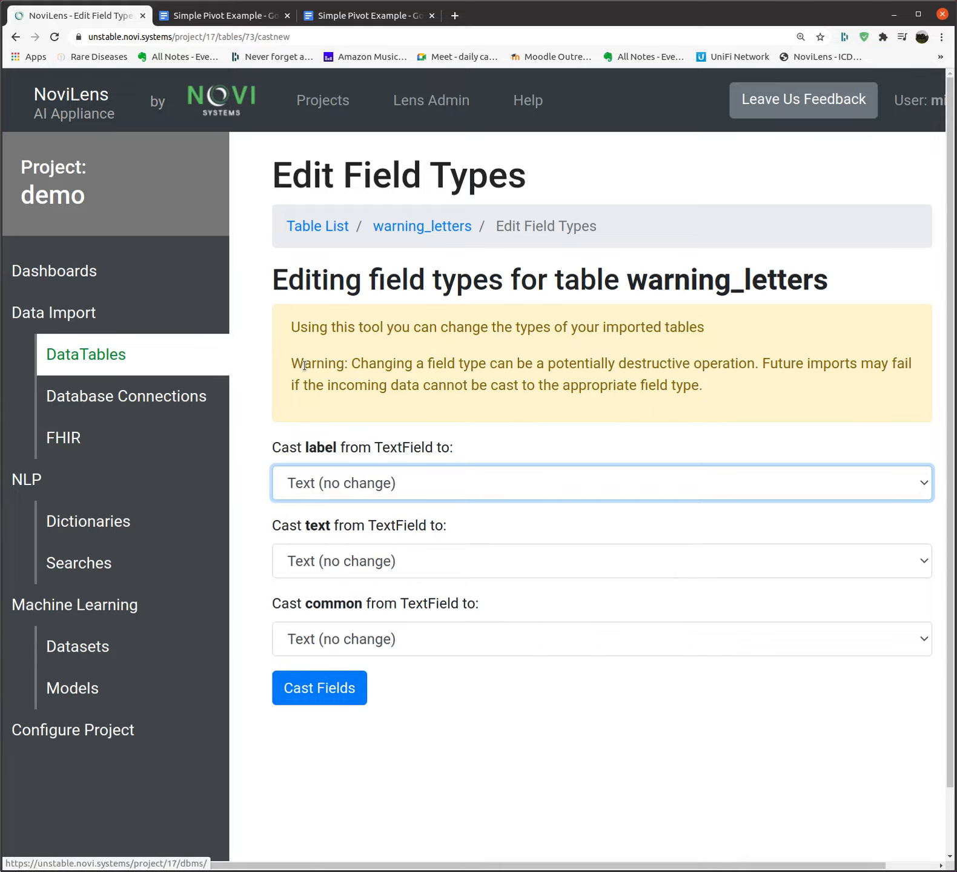
left_click(105, 359)
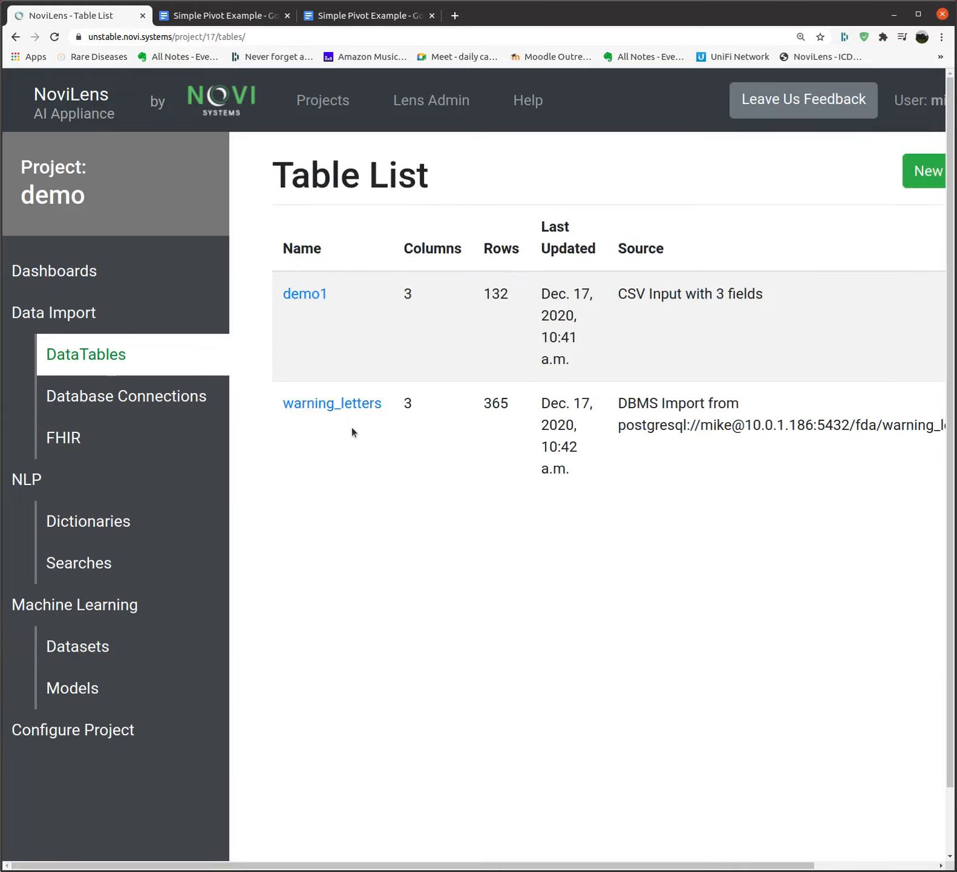
left_click(327, 404)
scroll(433, 554, "down", 3)
scroll(434, 550, "down", 4)
left_click(558, 484)
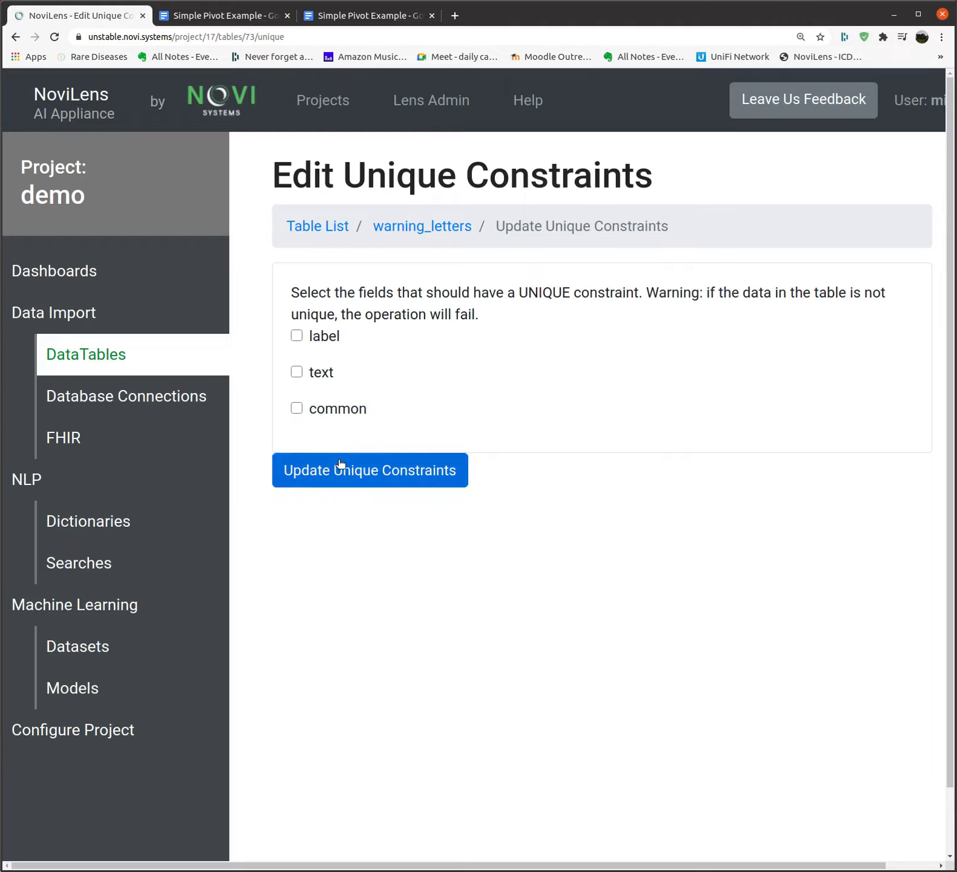
left_click(123, 361)
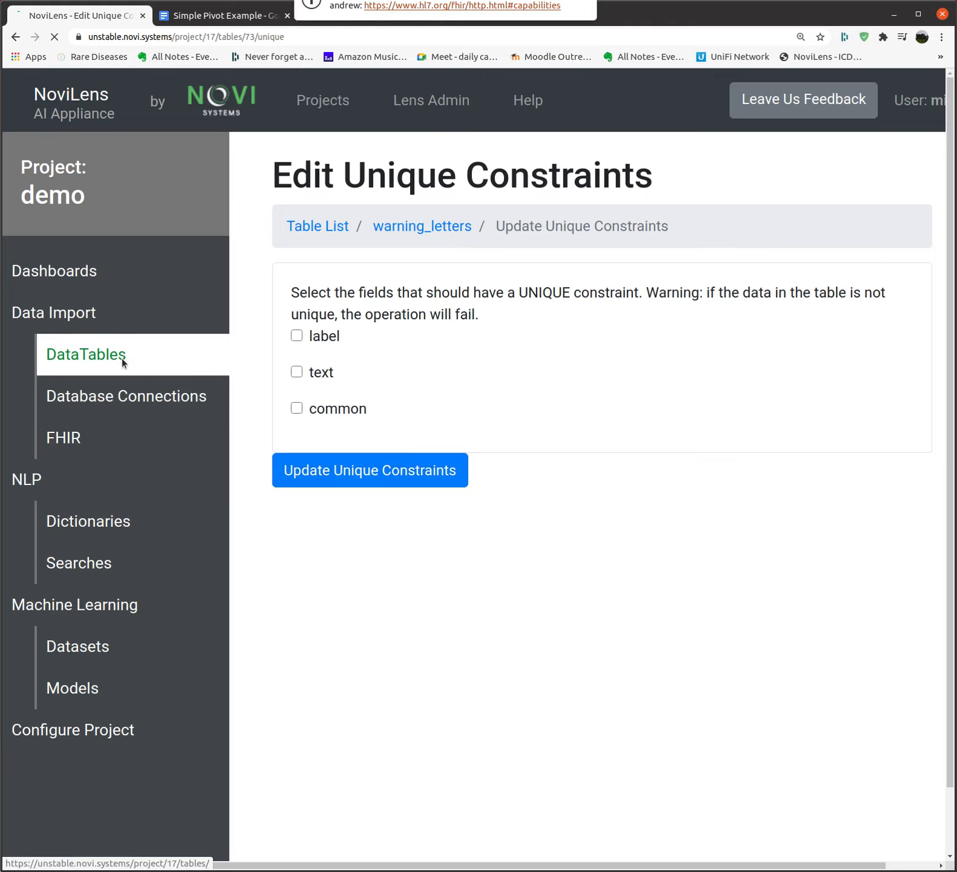
left_click(317, 399)
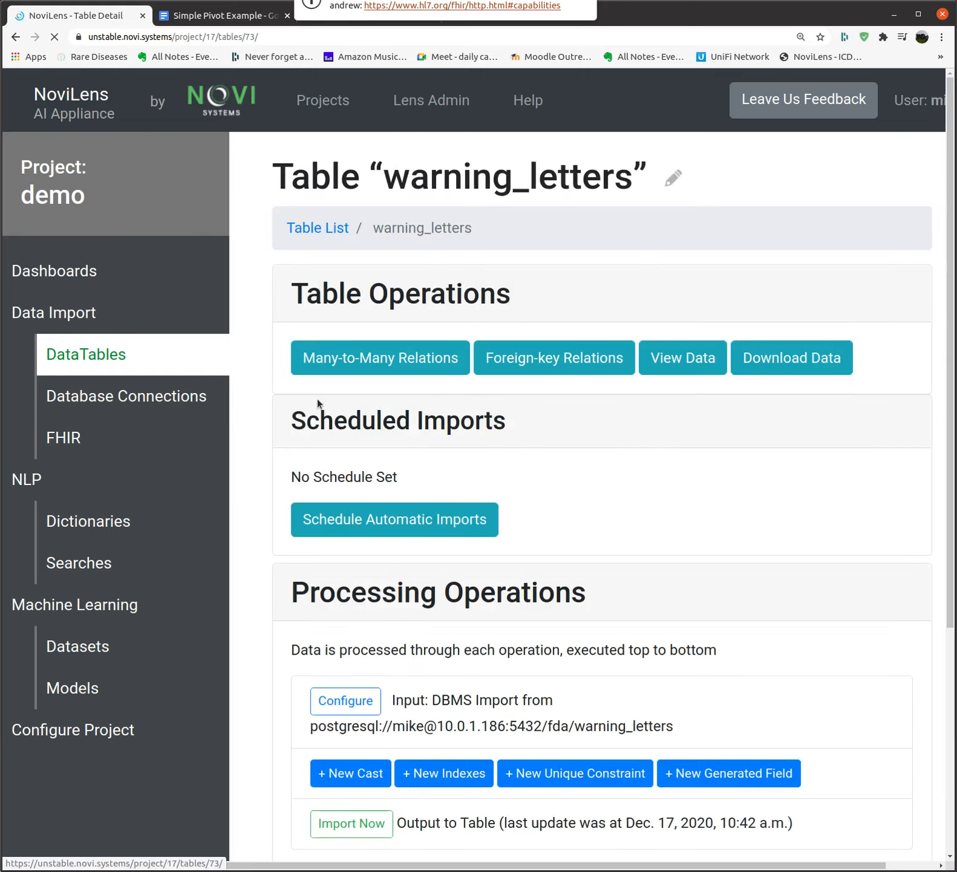
scroll(513, 538, "down", 5)
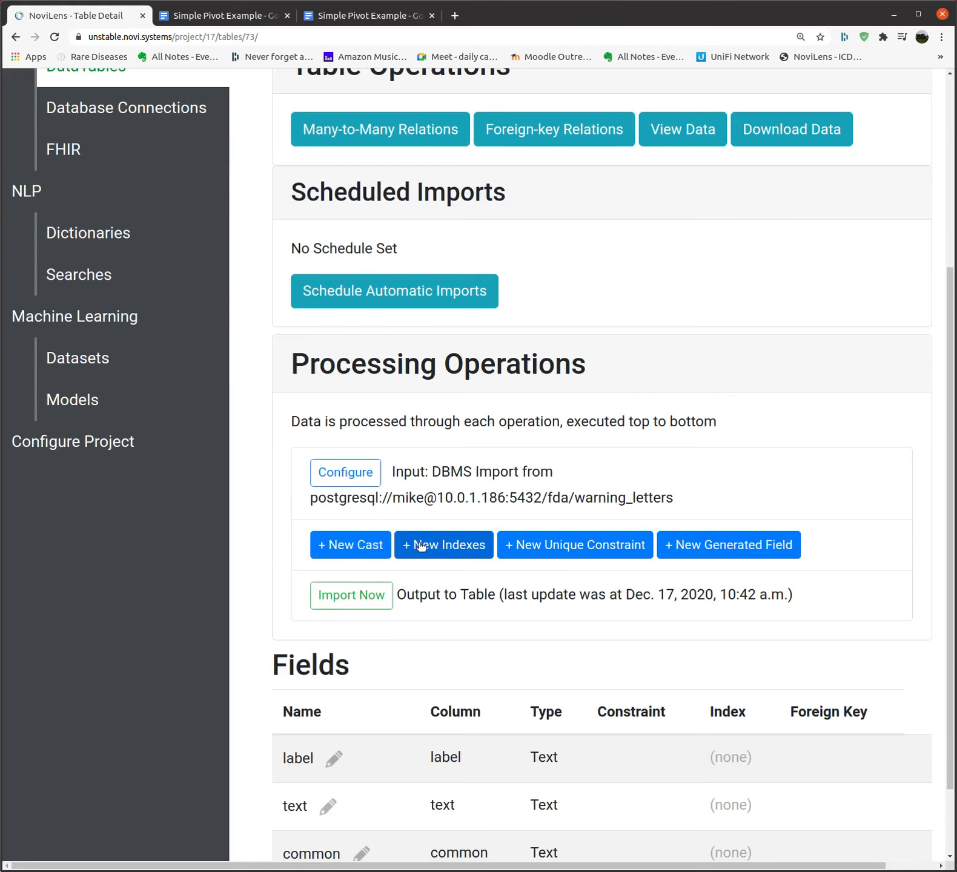
Review the warning_letters Edit Field Indexes page, then return to the Table List
left_click(420, 545)
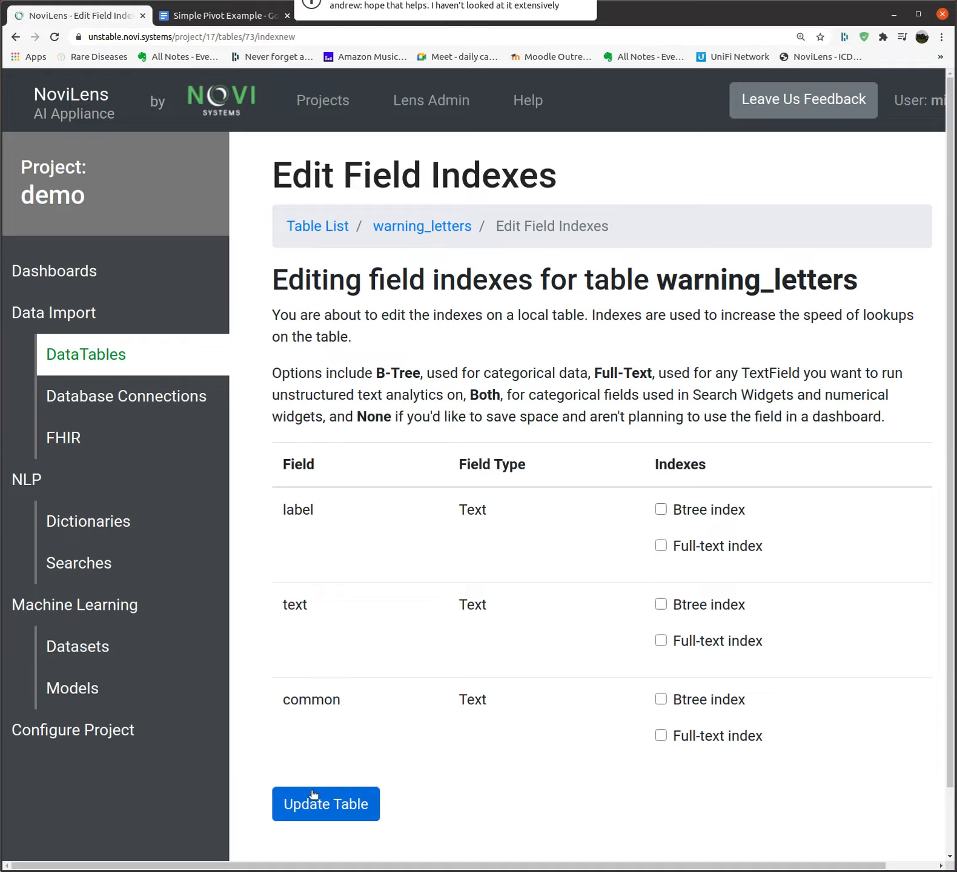
left_click(102, 356)
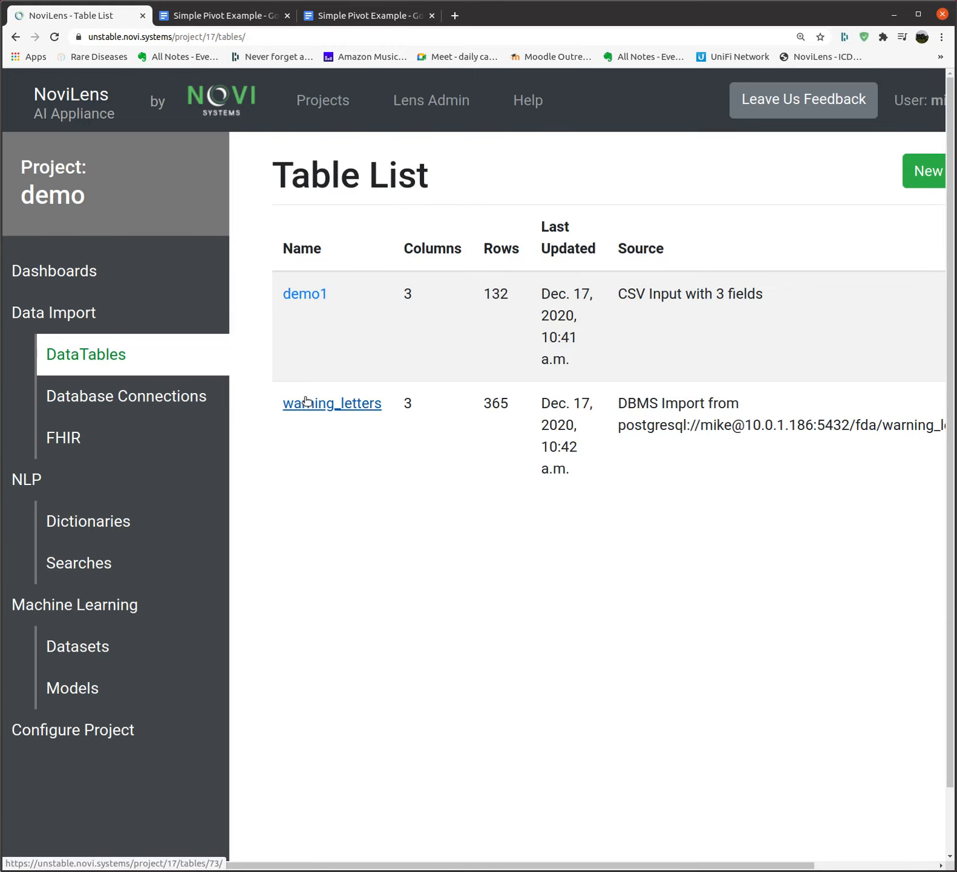
left_click(306, 402)
scroll(599, 652, "down", 2)
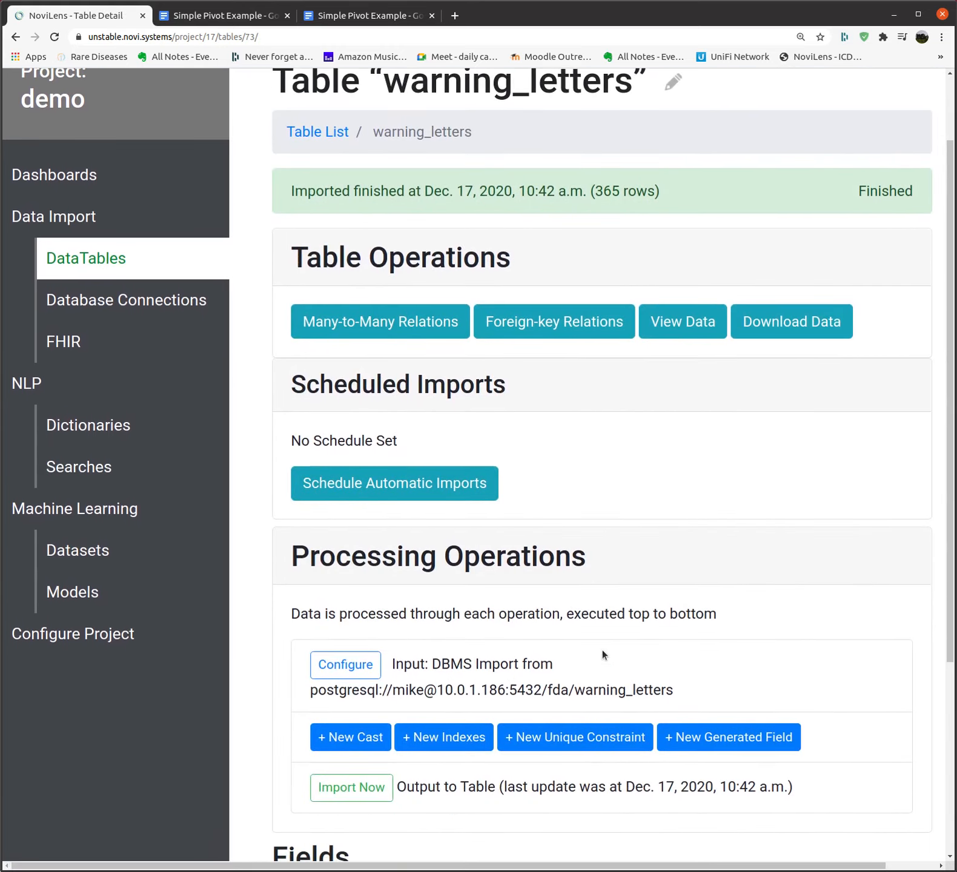
scroll(602, 650, "down", 2)
left_click(703, 608)
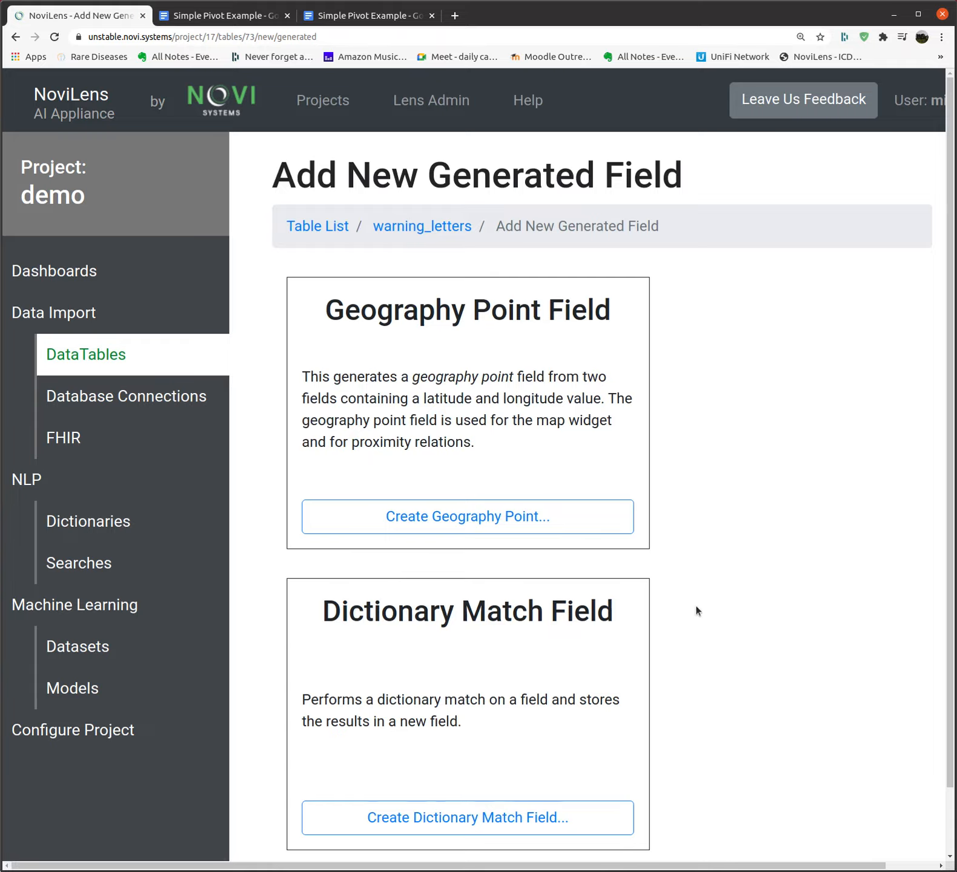
scroll(684, 587, "down", 2)
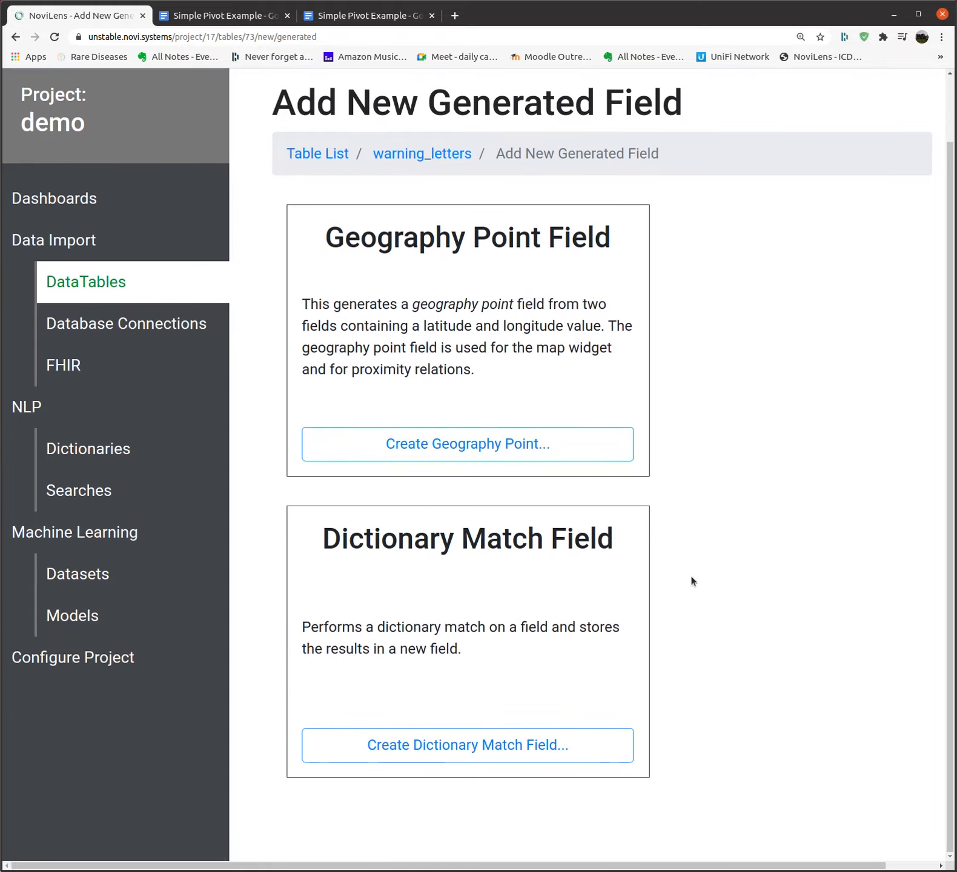
left_click(550, 442)
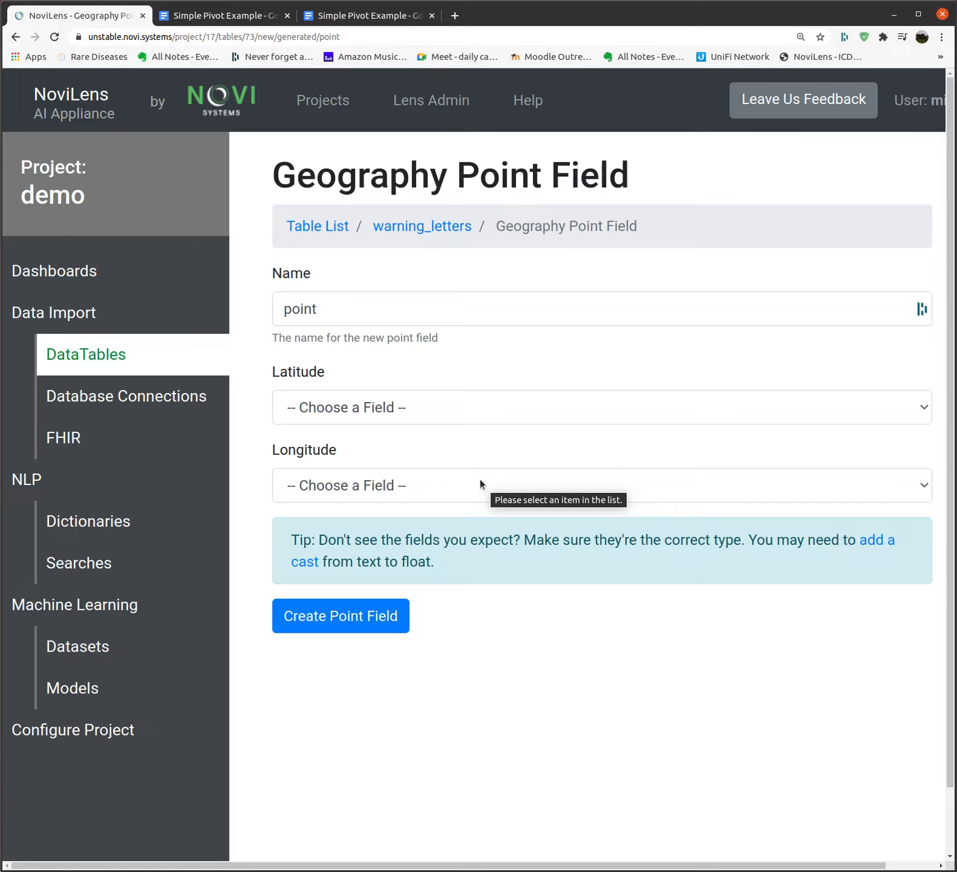
left_click(74, 356)
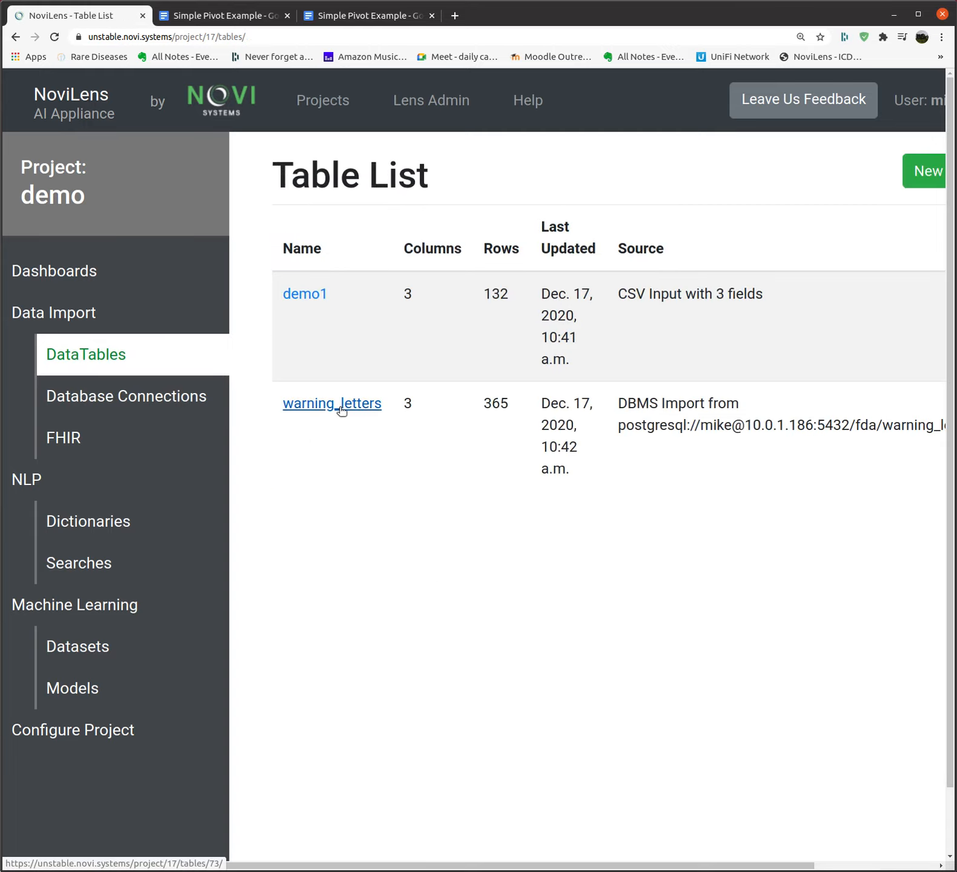
left_click(338, 406)
scroll(520, 639, "down", 1)
scroll(520, 640, "down", 5)
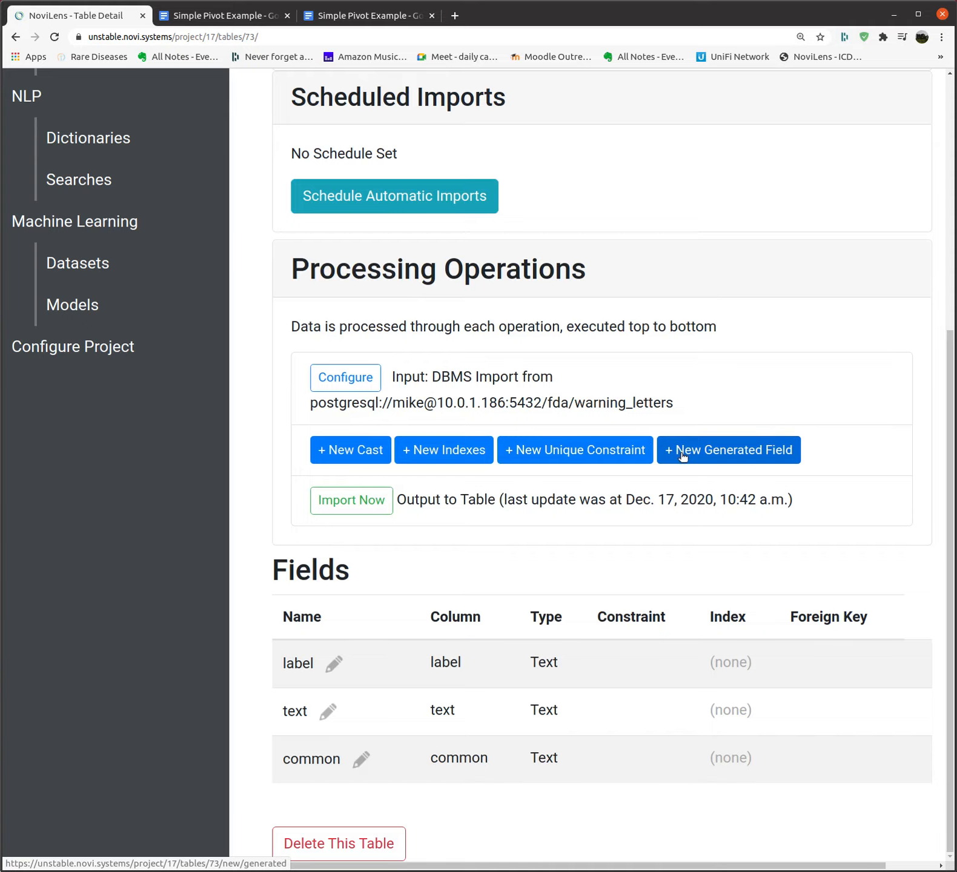
scroll(675, 476, "up", 5)
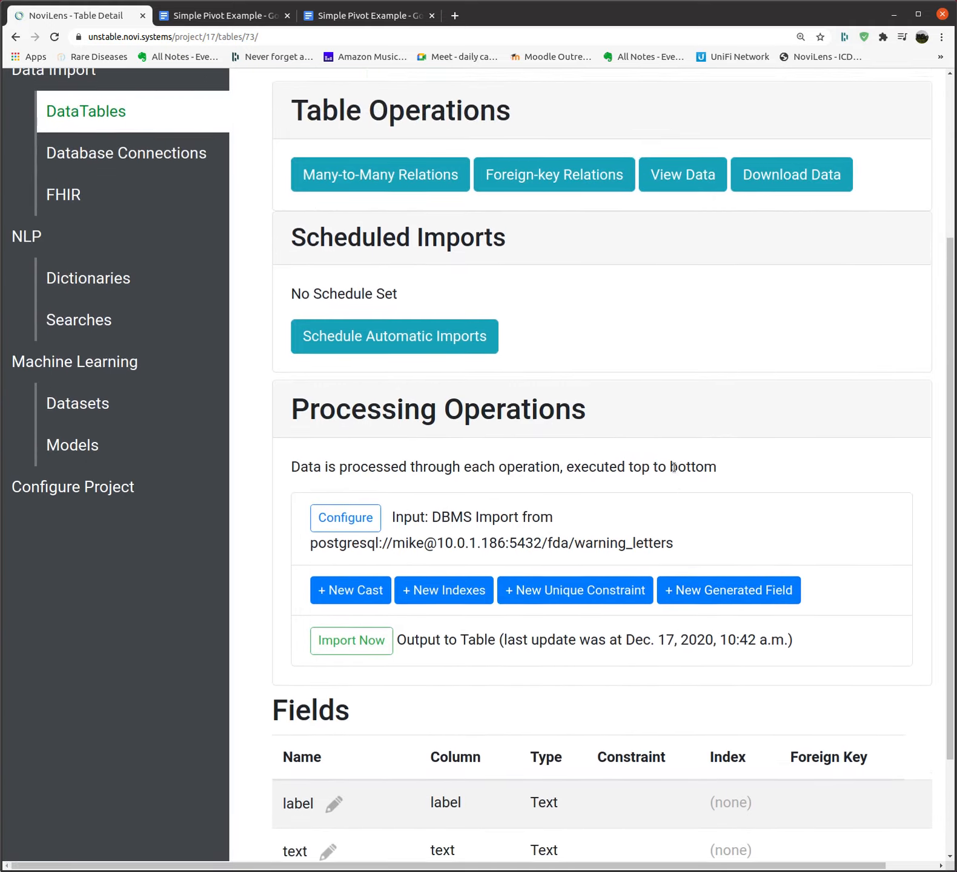
scroll(672, 460, "up", 1)
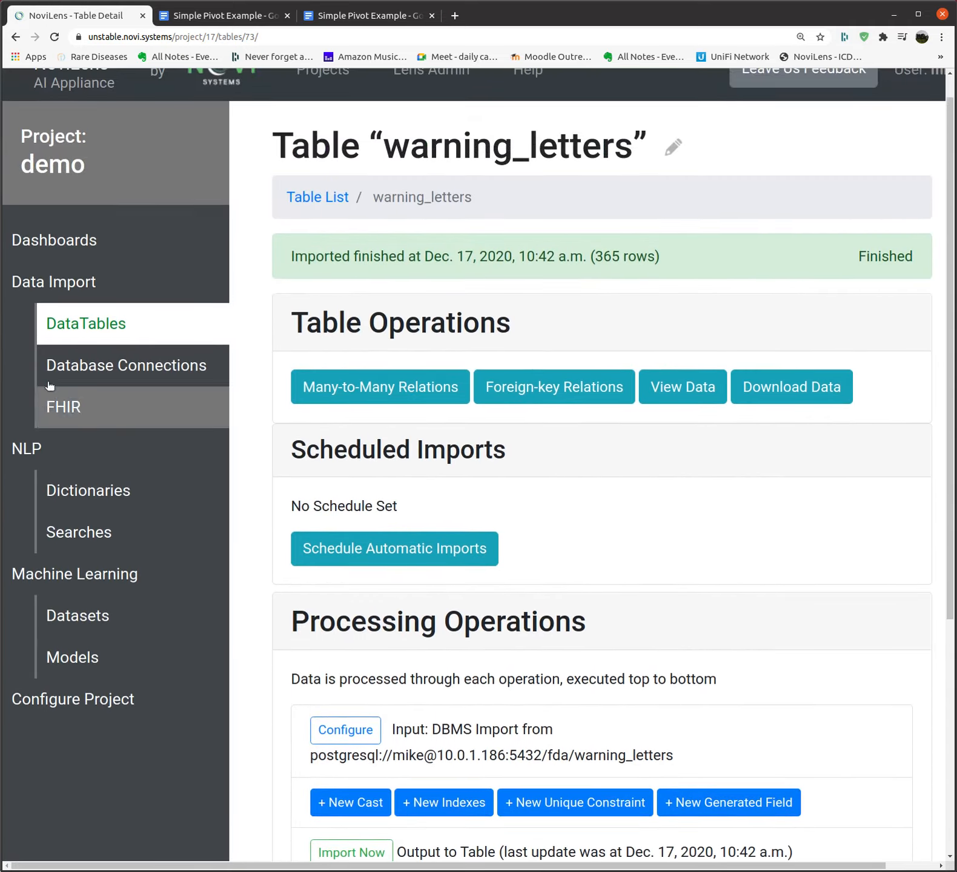
left_click(66, 323)
Open the New Table page and scroll through the Database Import, CSV Import and Crawler cards
left_click(922, 175)
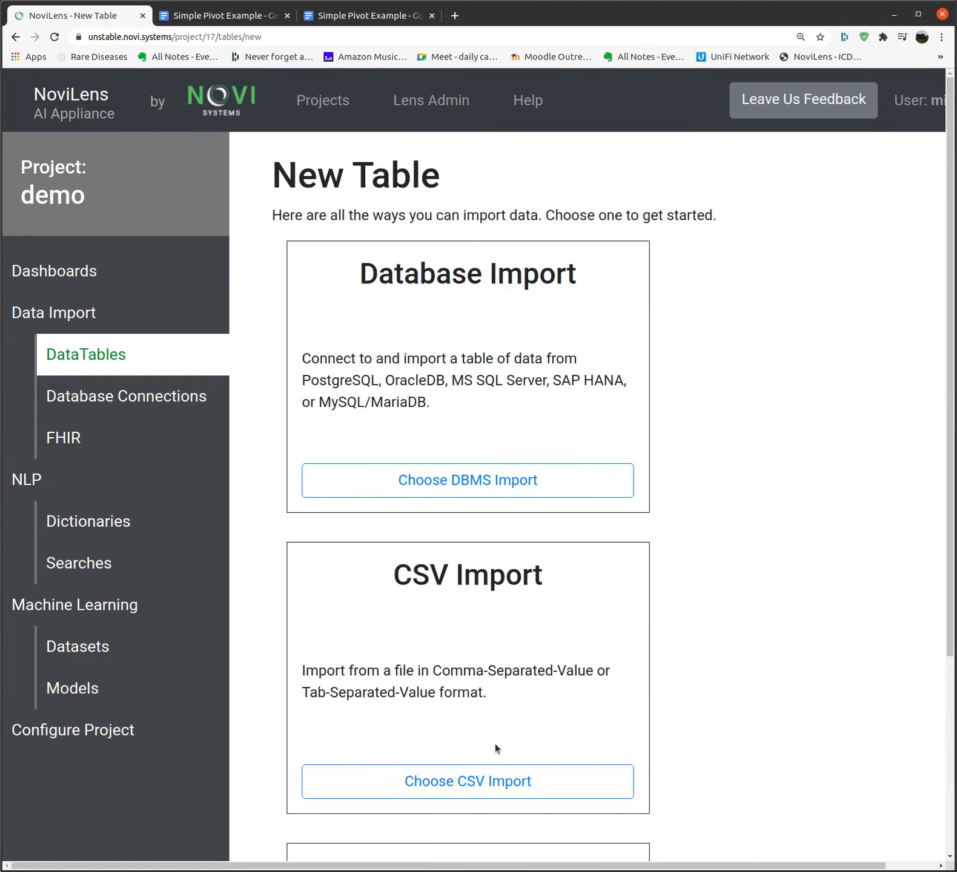
scroll(507, 711, "down", 2)
scroll(507, 712, "down", 3)
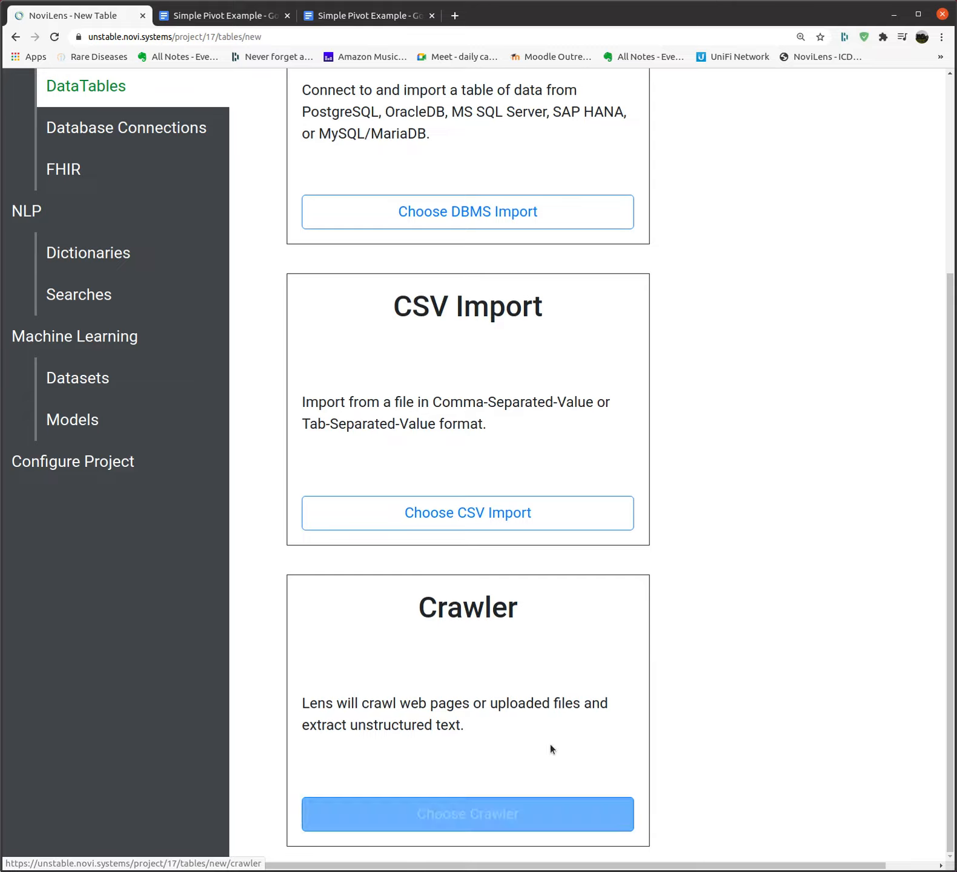
scroll(735, 557, "up", 2)
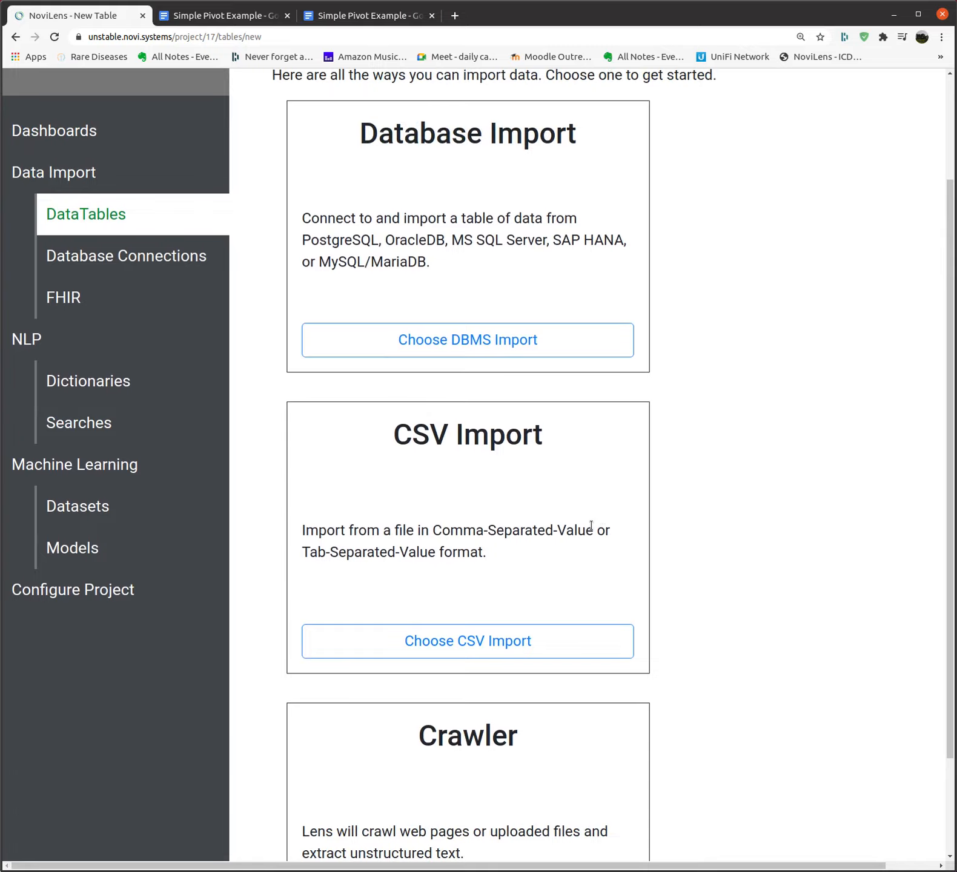
scroll(636, 512, "up", 2)
scroll(631, 505, "up", 1)
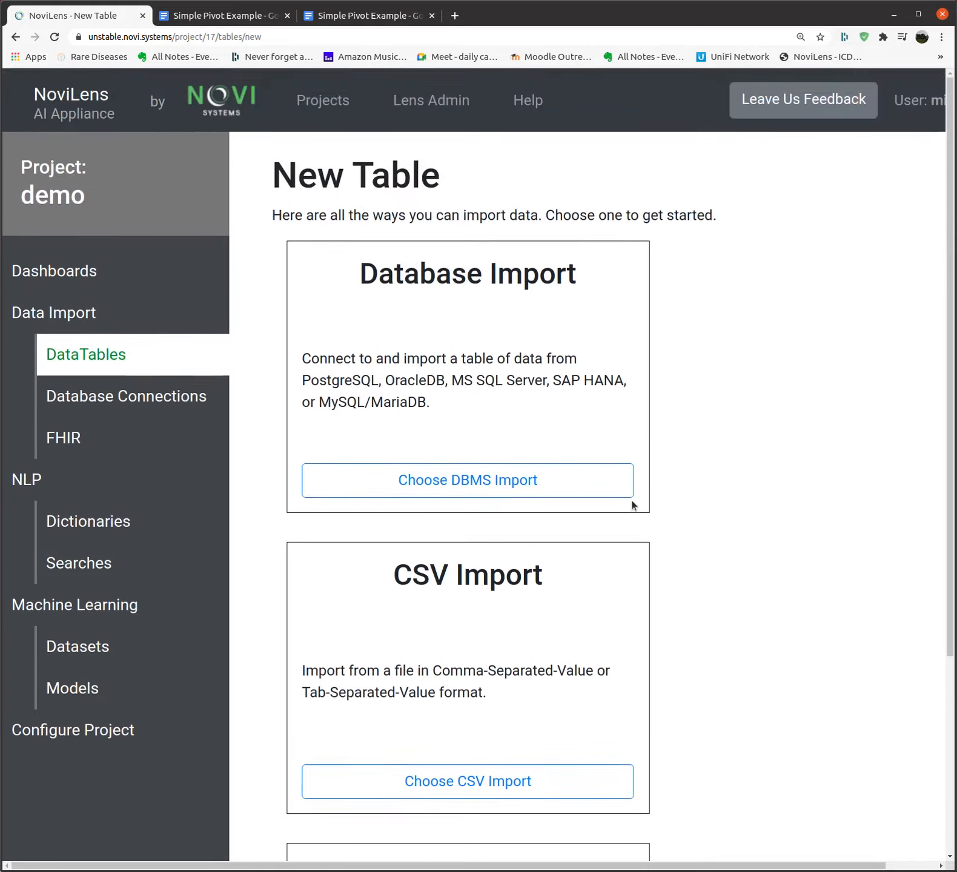